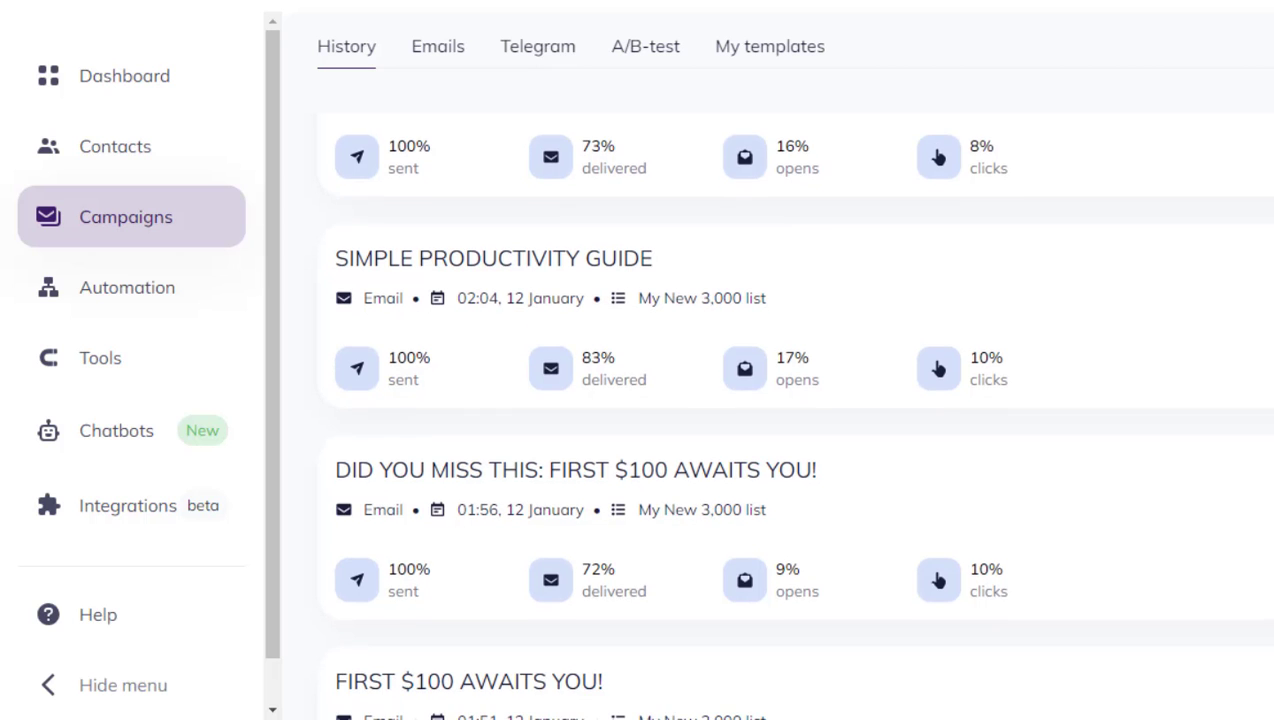
Scroll the selzy.com home page back up to the 'The easiest way to start selling with emails' headline.
{"action": "scroll", "coordinate": [790, 400], "scroll_direction": "up", "scroll_amount": 1}
{"action": "scroll", "coordinate": [790, 400], "scroll_direction": "up", "scroll_amount": 3}
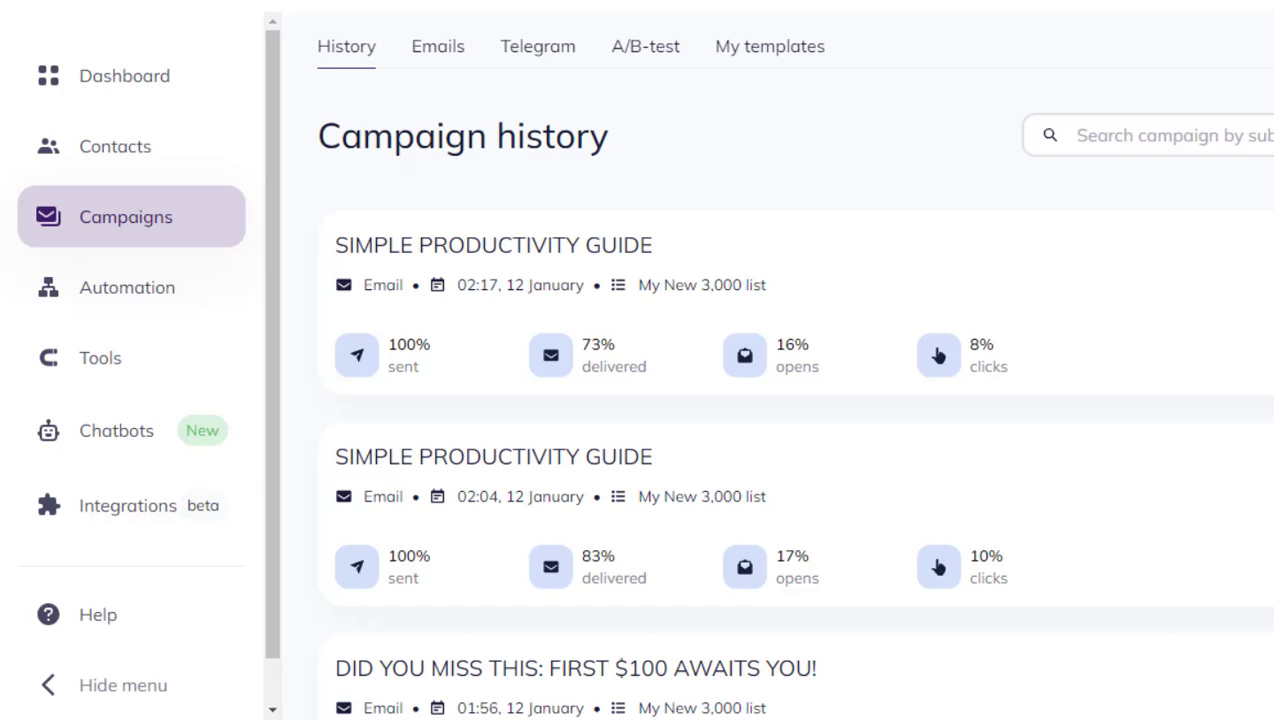
{"action": "scroll", "coordinate": [790, 400], "scroll_direction": "down", "scroll_amount": 2}
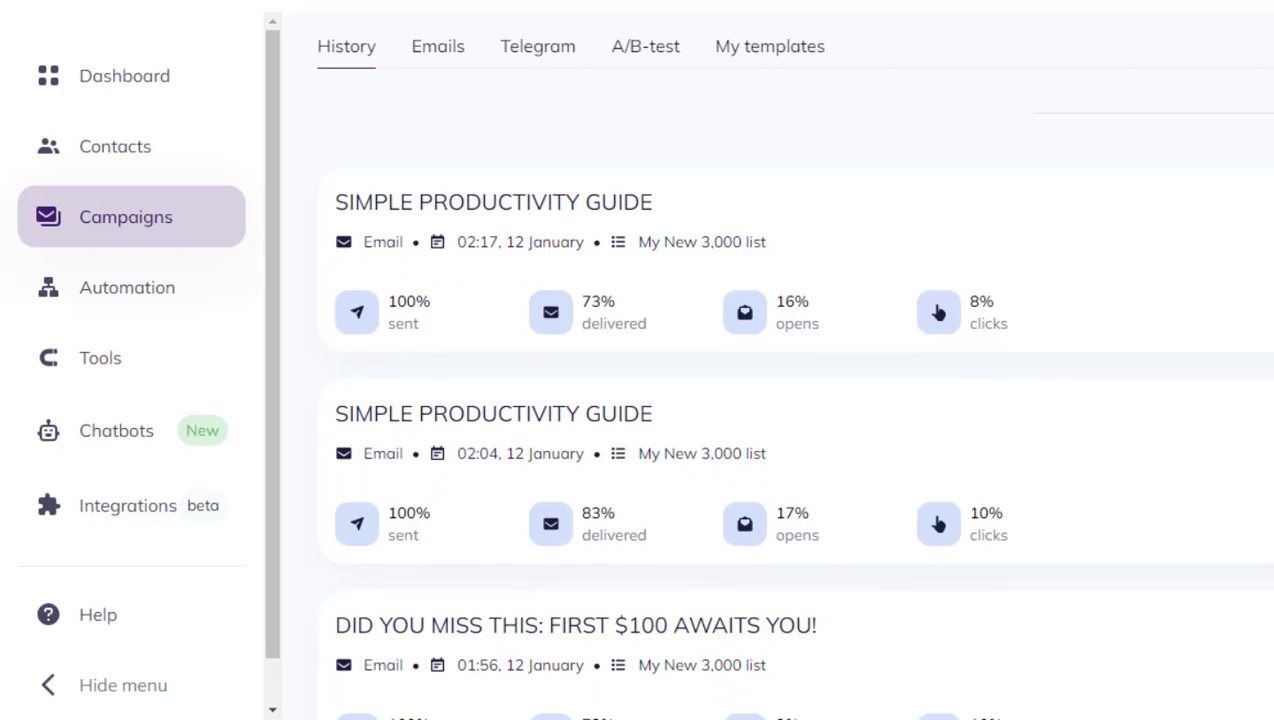
{"action": "scroll", "coordinate": [790, 400], "scroll_direction": "down", "scroll_amount": 2}
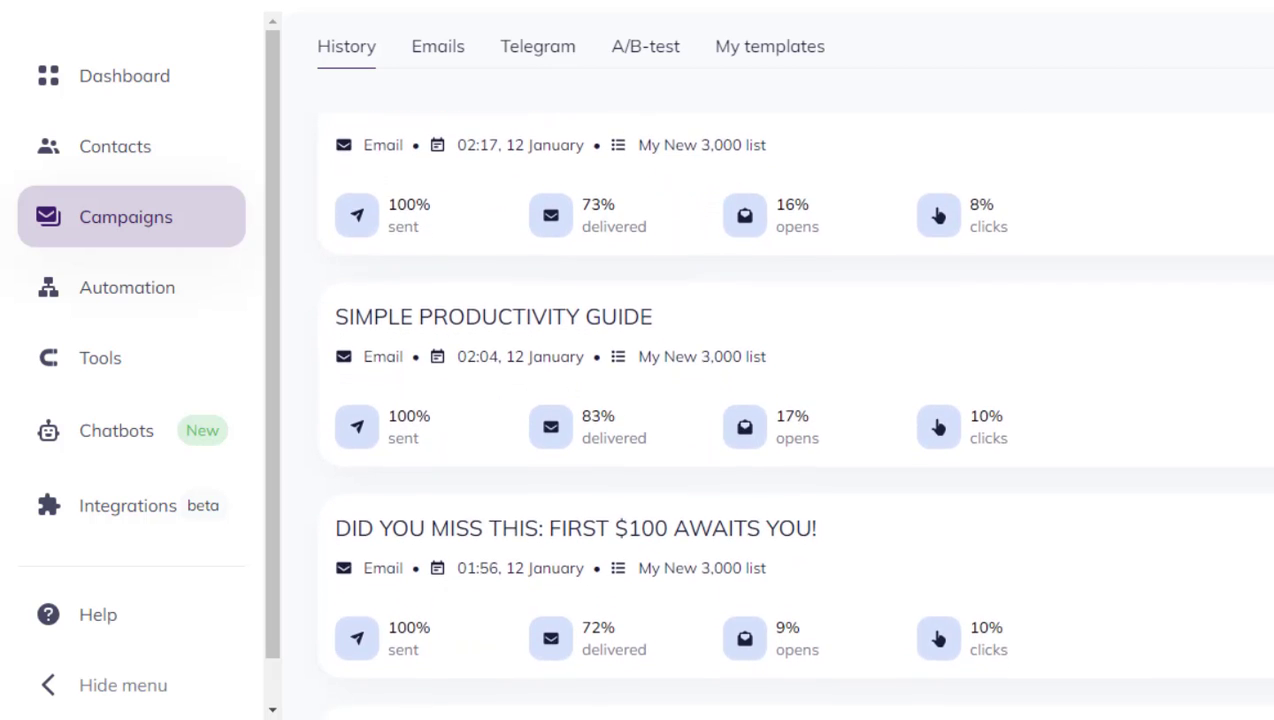
{"action": "scroll", "coordinate": [790, 400], "scroll_direction": "down", "scroll_amount": 2}
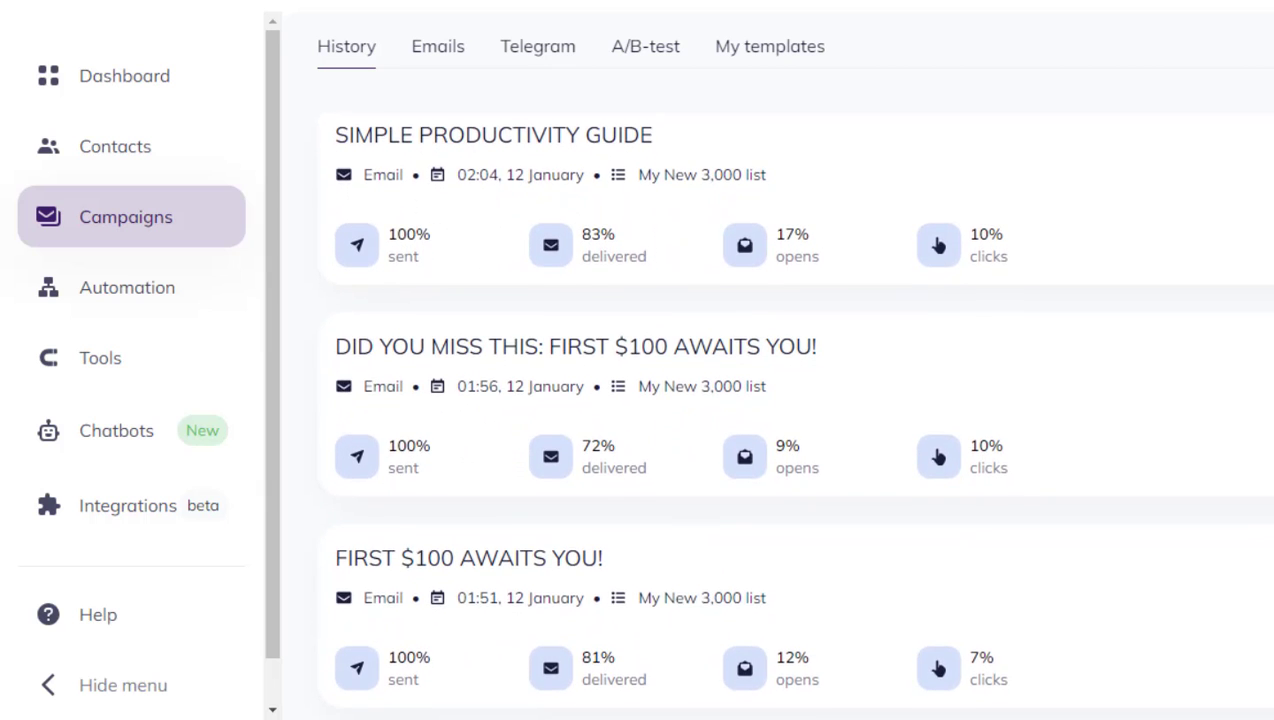
{"action": "scroll", "coordinate": [790, 400], "scroll_direction": "down", "scroll_amount": 1}
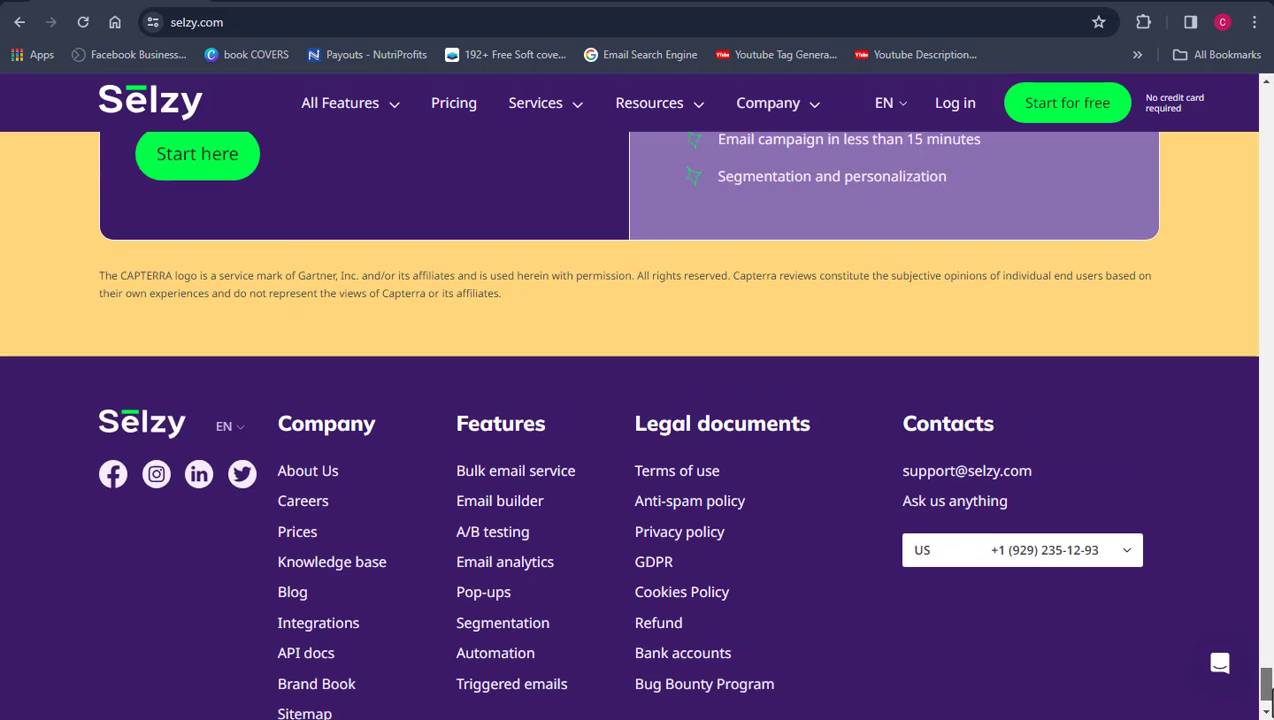
{"action": "scroll", "coordinate": [1268, 672], "scroll_direction": "up", "scroll_amount": 7}
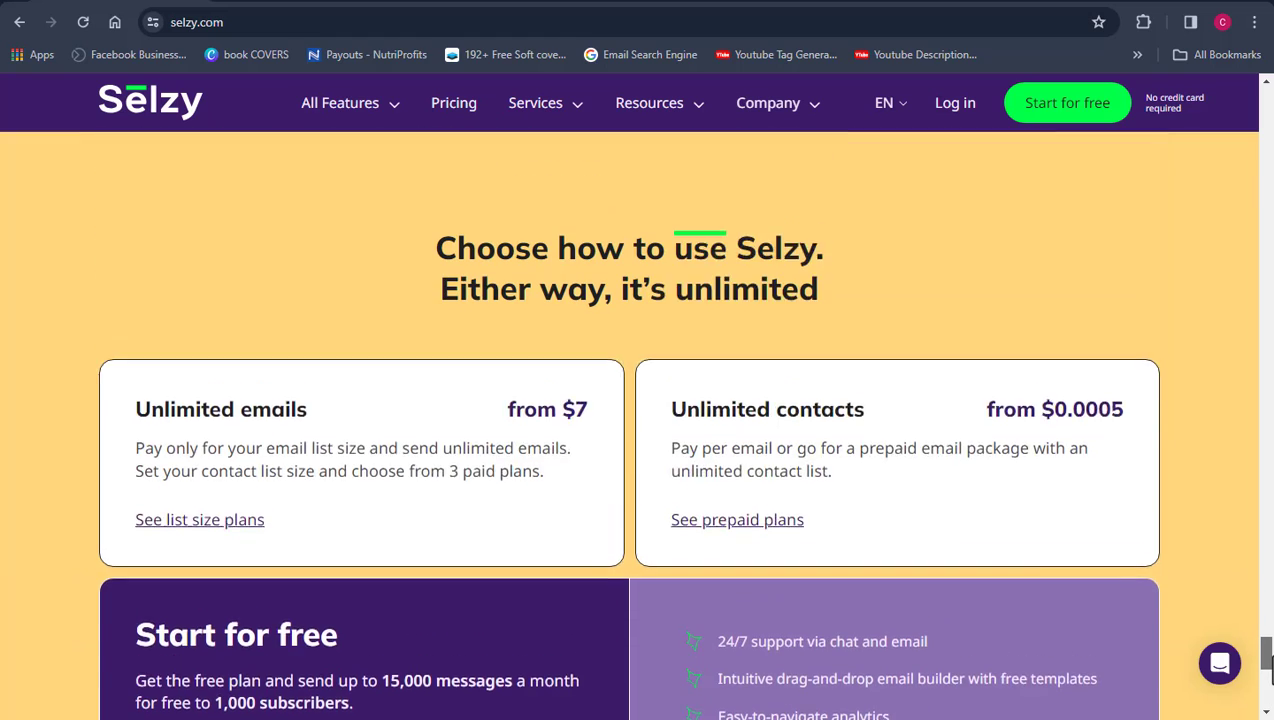
{"action": "left_click_drag", "start_coordinate": [1268, 672], "coordinate": [1264, 457]}
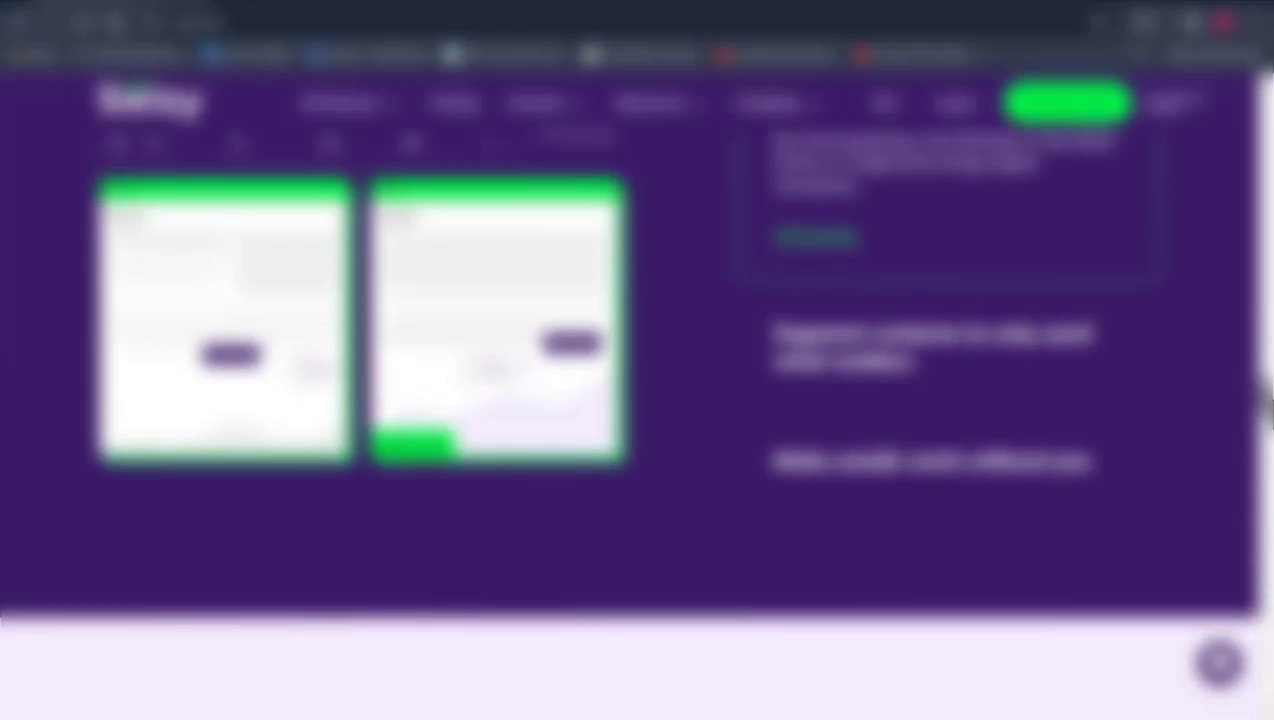
{"action": "left_click_drag", "start_coordinate": [1266, 405], "coordinate": [1267, 98]}
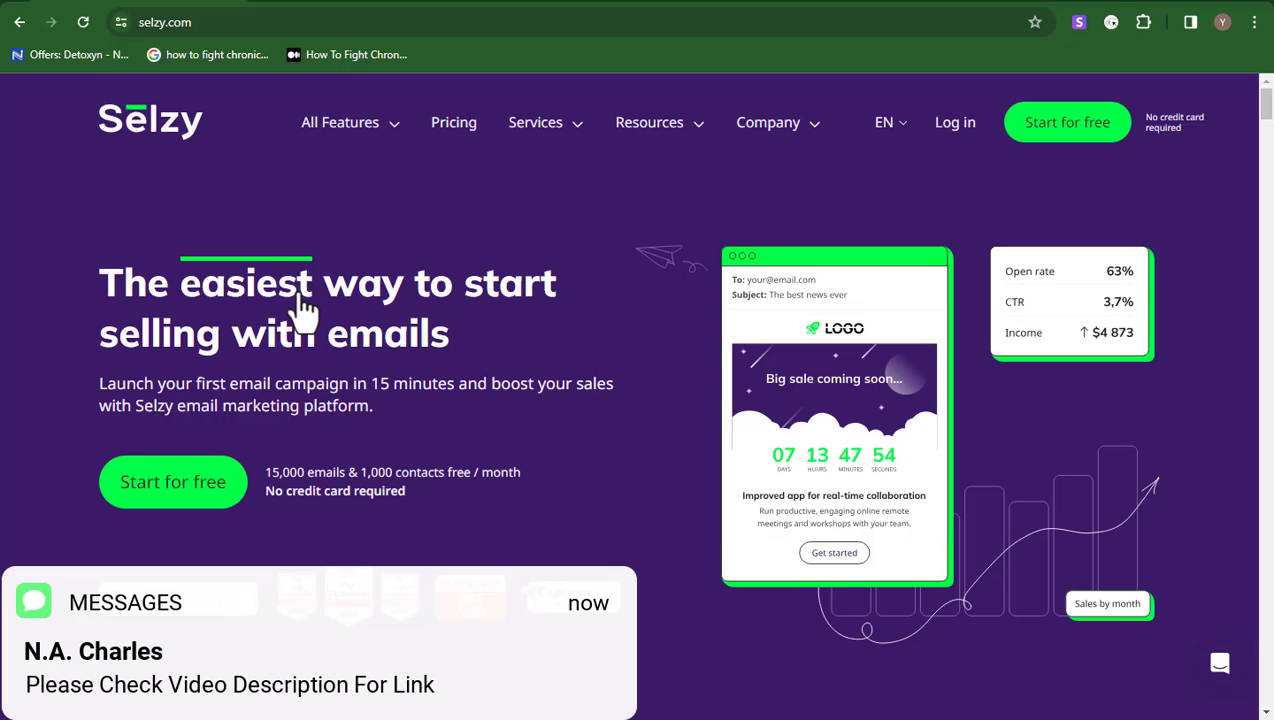
Choose 'Start for free' to reach the 'Try Selzy for free!' registration page.
{"action": "left_click", "coordinate": [1085, 145]}
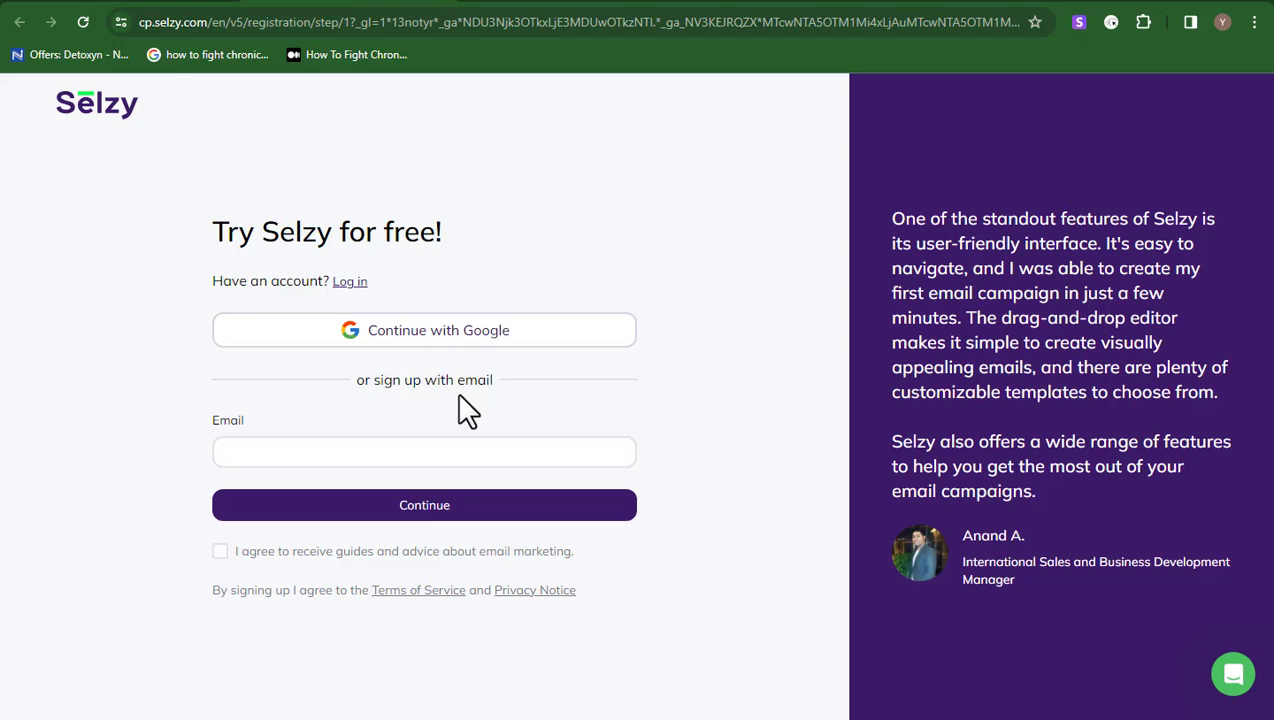
Register through 'Continue with Google' using the demo Google account.
{"action": "left_click", "coordinate": [452, 336]}
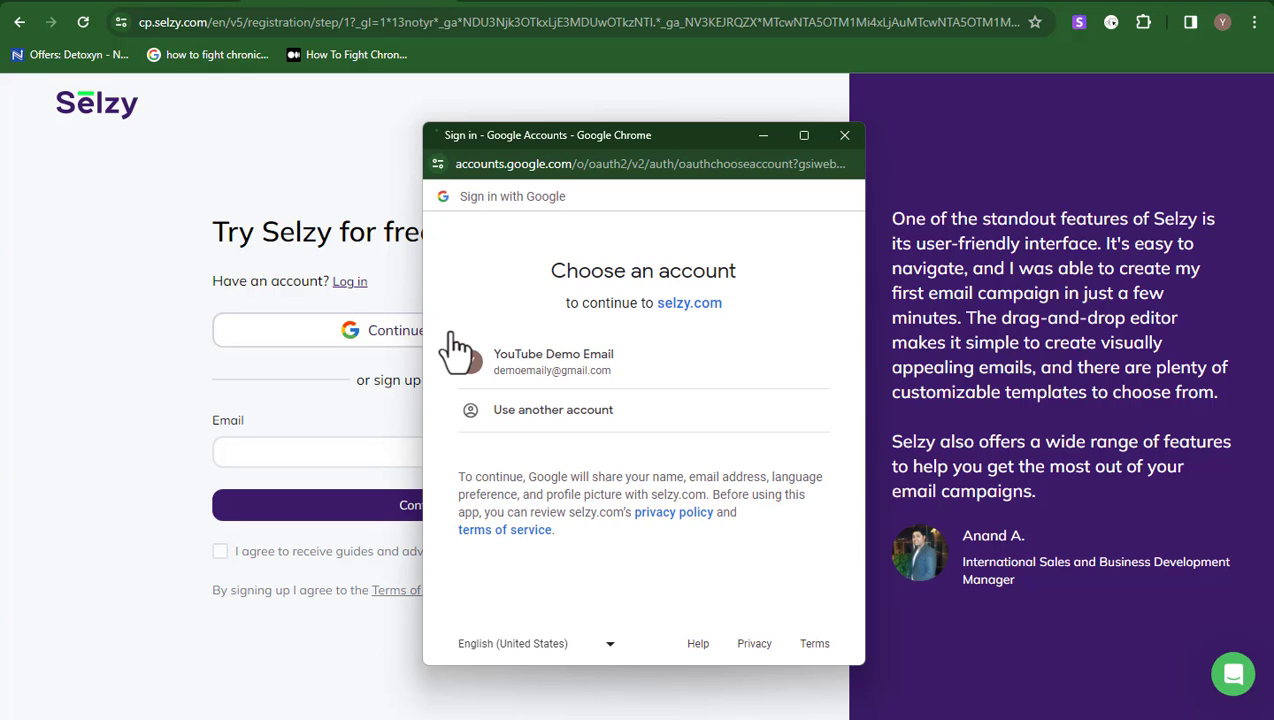
{"action": "left_click", "coordinate": [565, 368]}
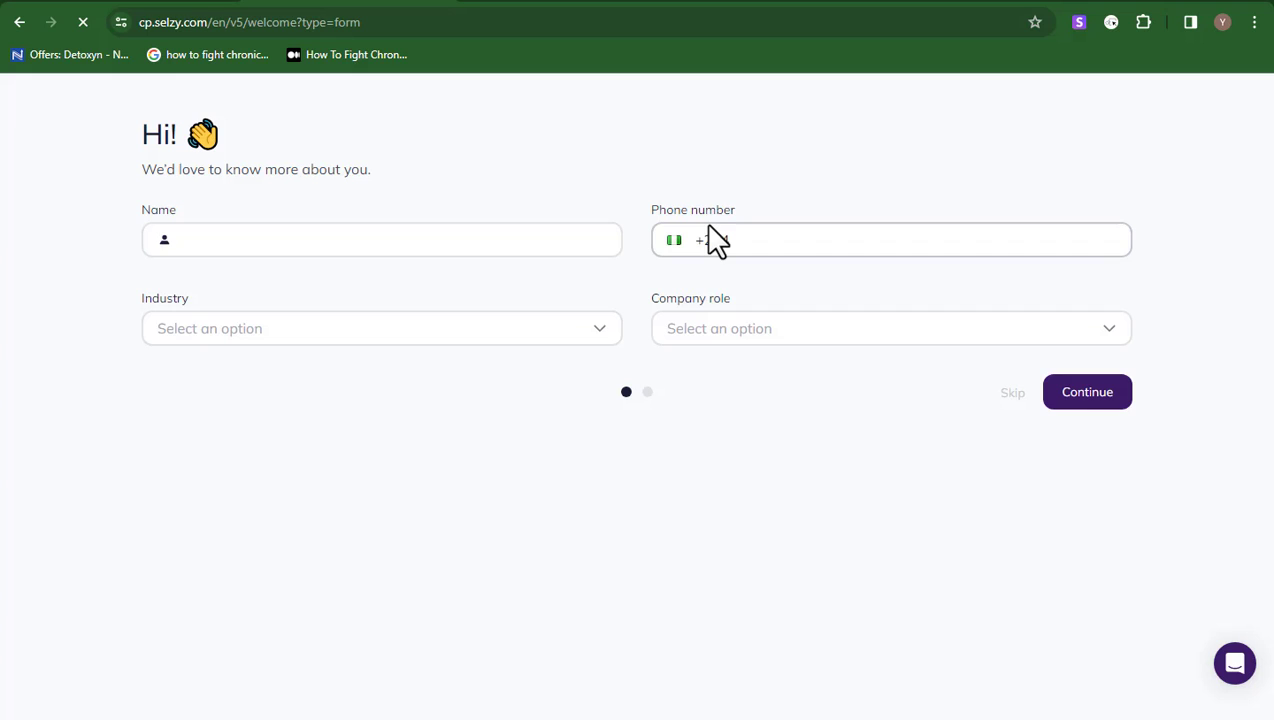
Enter the user's full name and phone number on the welcome form.
{"action": "left_click", "coordinate": [557, 240]}
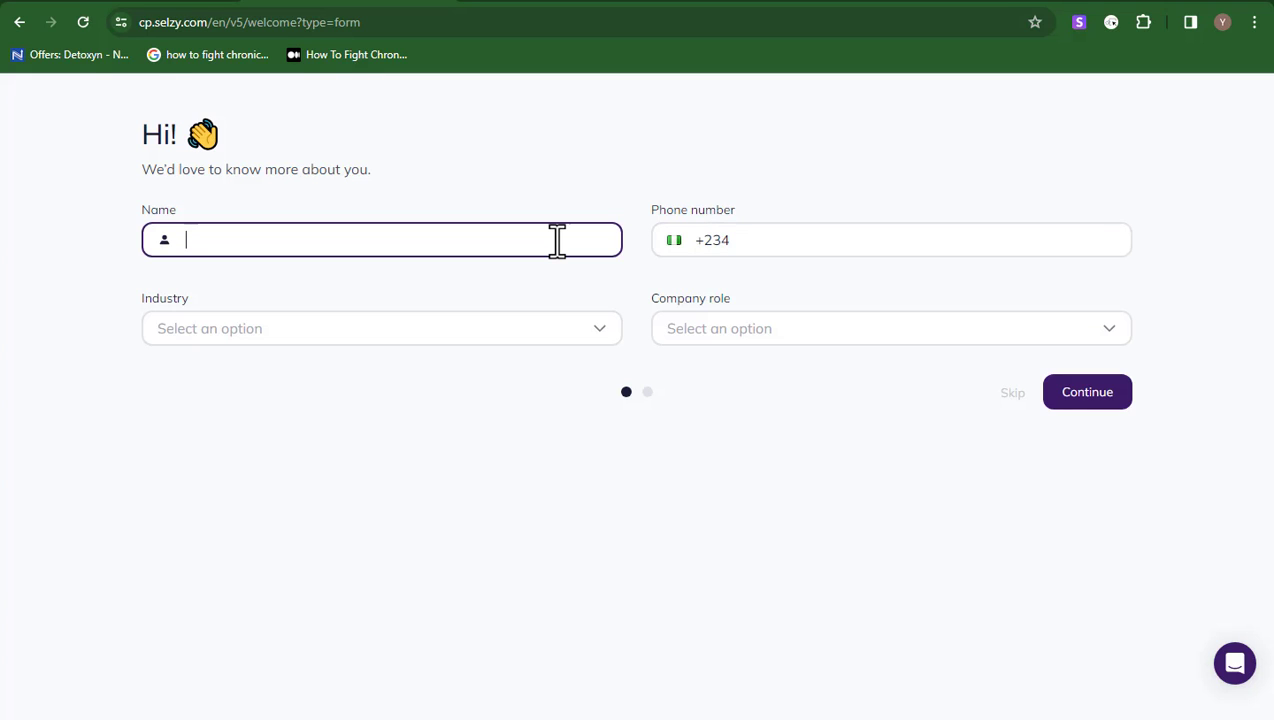
{"action": "type", "text": "c"}
{"action": "key", "text": "BackSpace"}
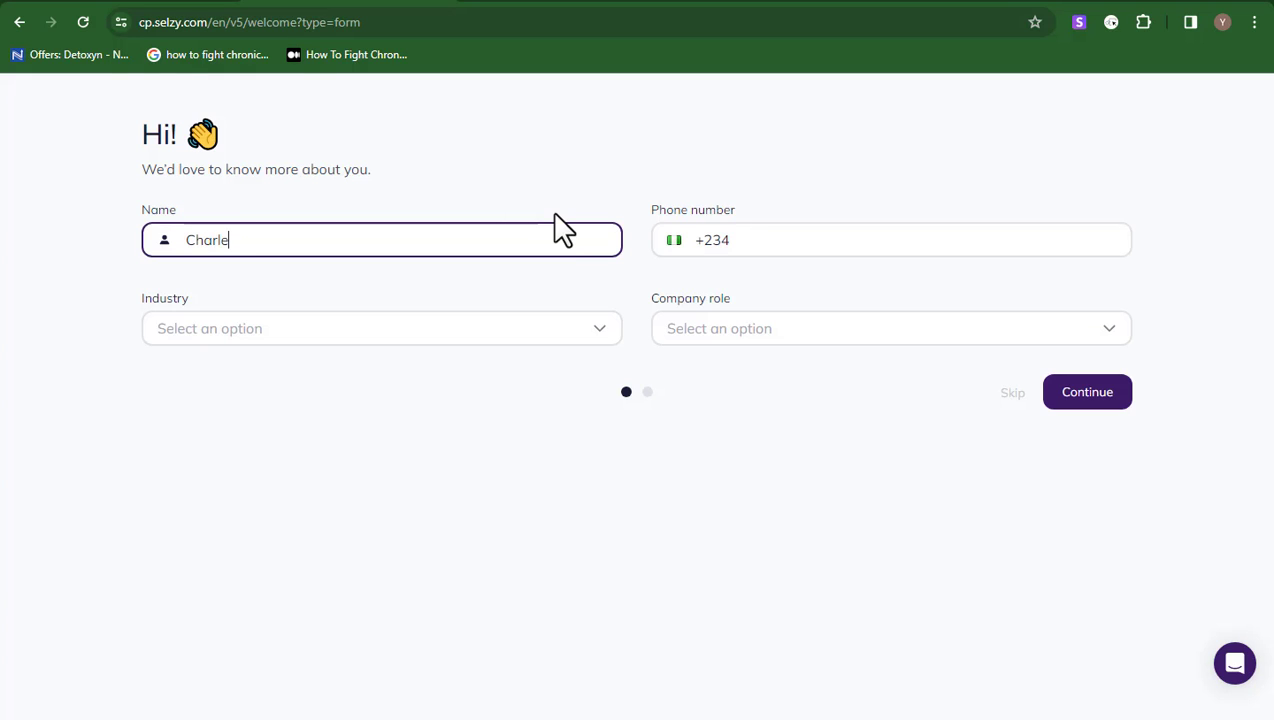
{"action": "left_click", "coordinate": [800, 238]}
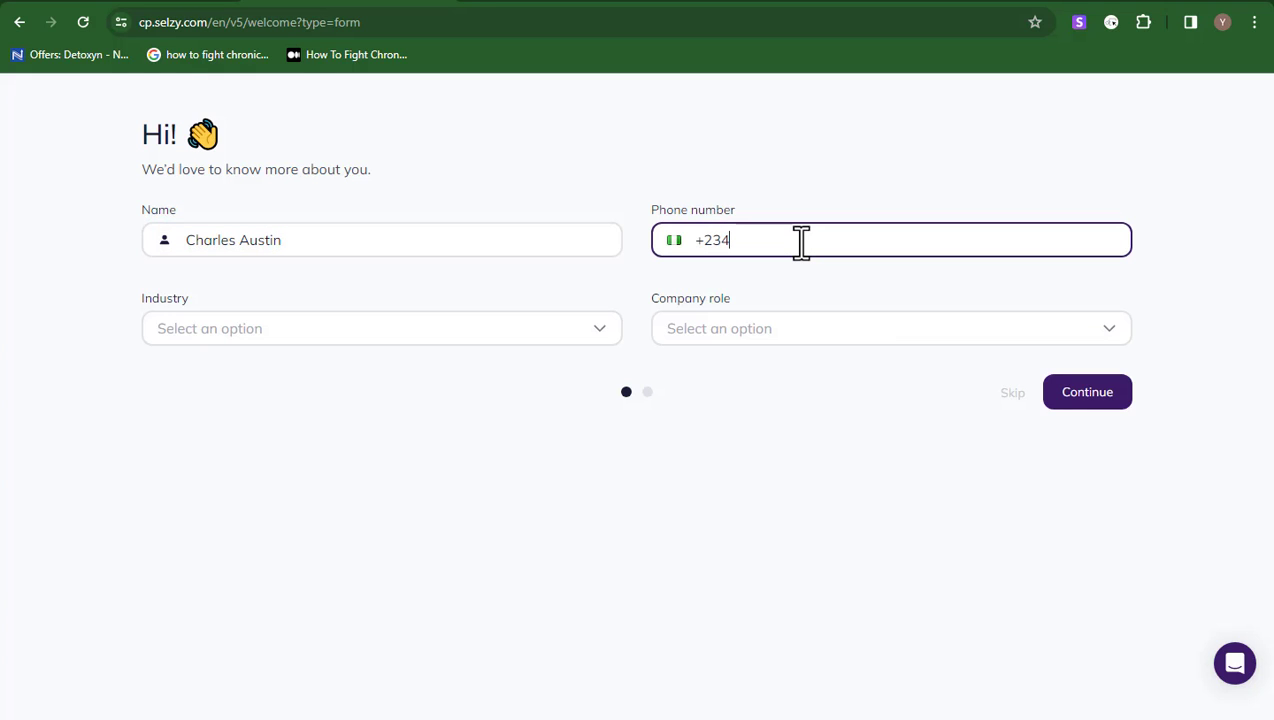
{"action": "left_click", "coordinate": [603, 338]}
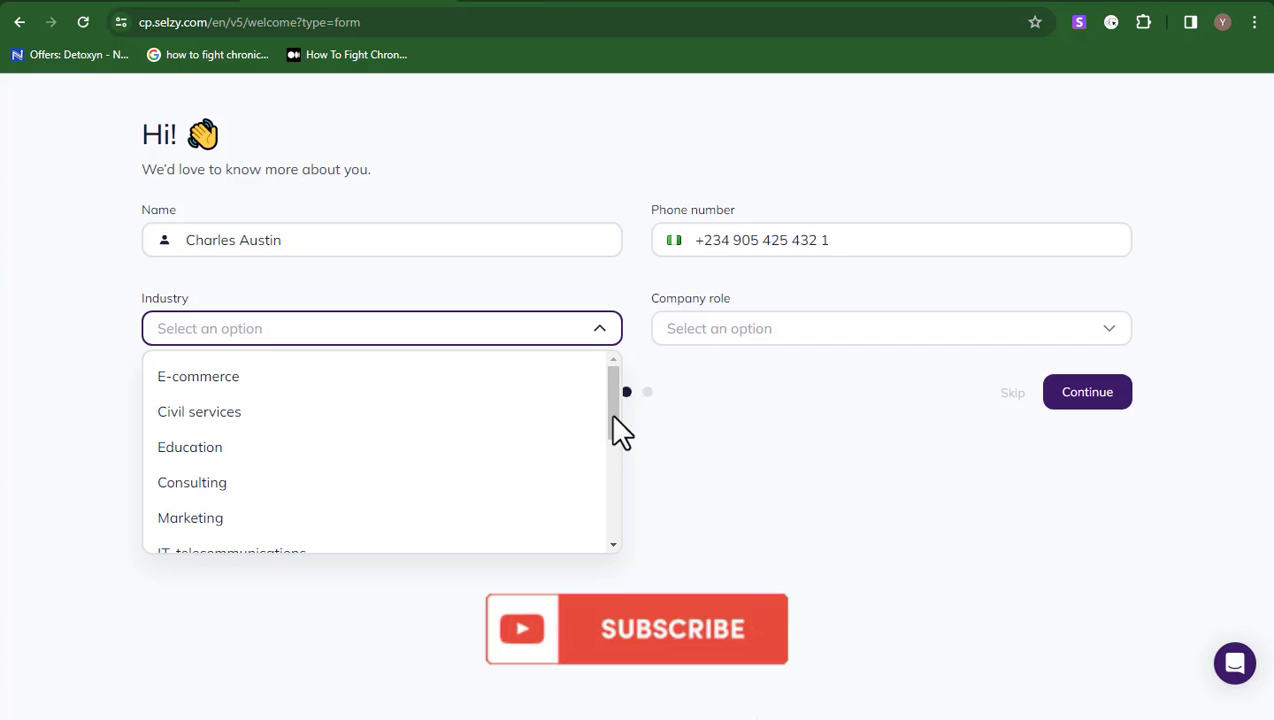
Pick Marketing as industry and Marketing Specialist as company role, then submit the form.
{"action": "mouse_move", "coordinate": [615, 420]}
{"action": "left_mouse_down"}
{"action": "mouse_move", "coordinate": [608, 502]}
{"action": "mouse_move", "coordinate": [606, 438]}
{"action": "left_mouse_up"}
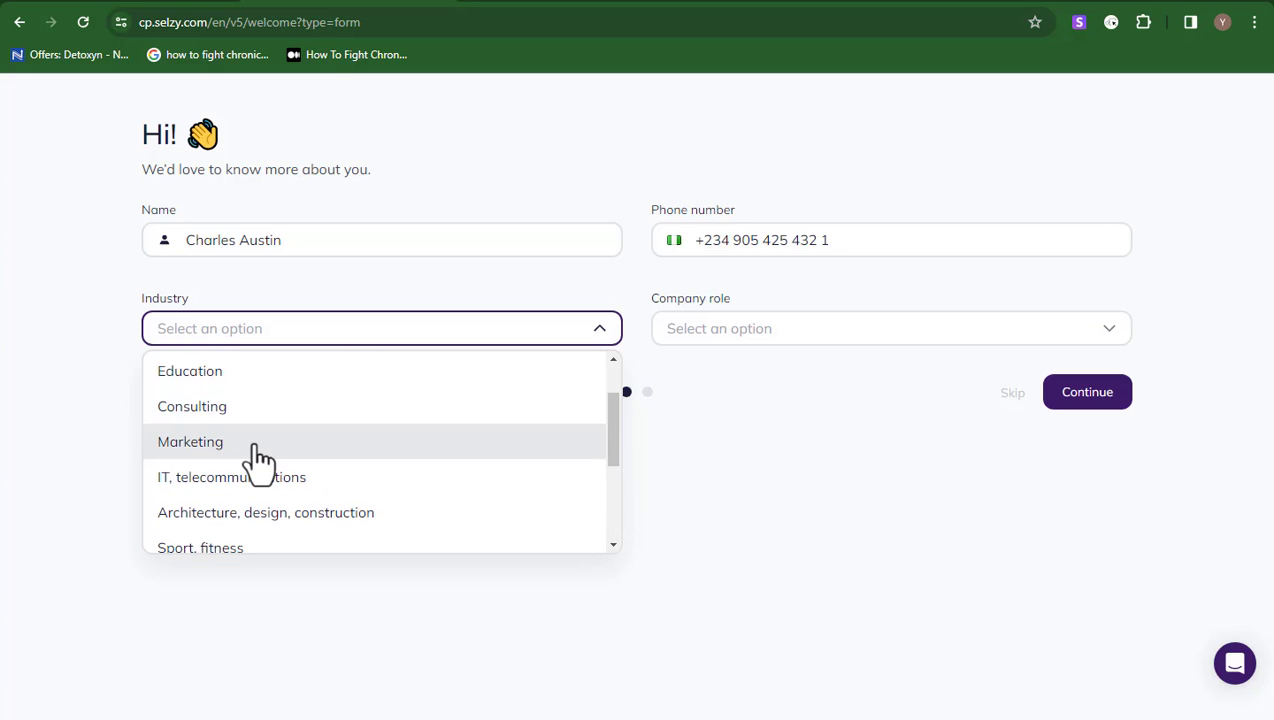
{"action": "left_click", "coordinate": [257, 448]}
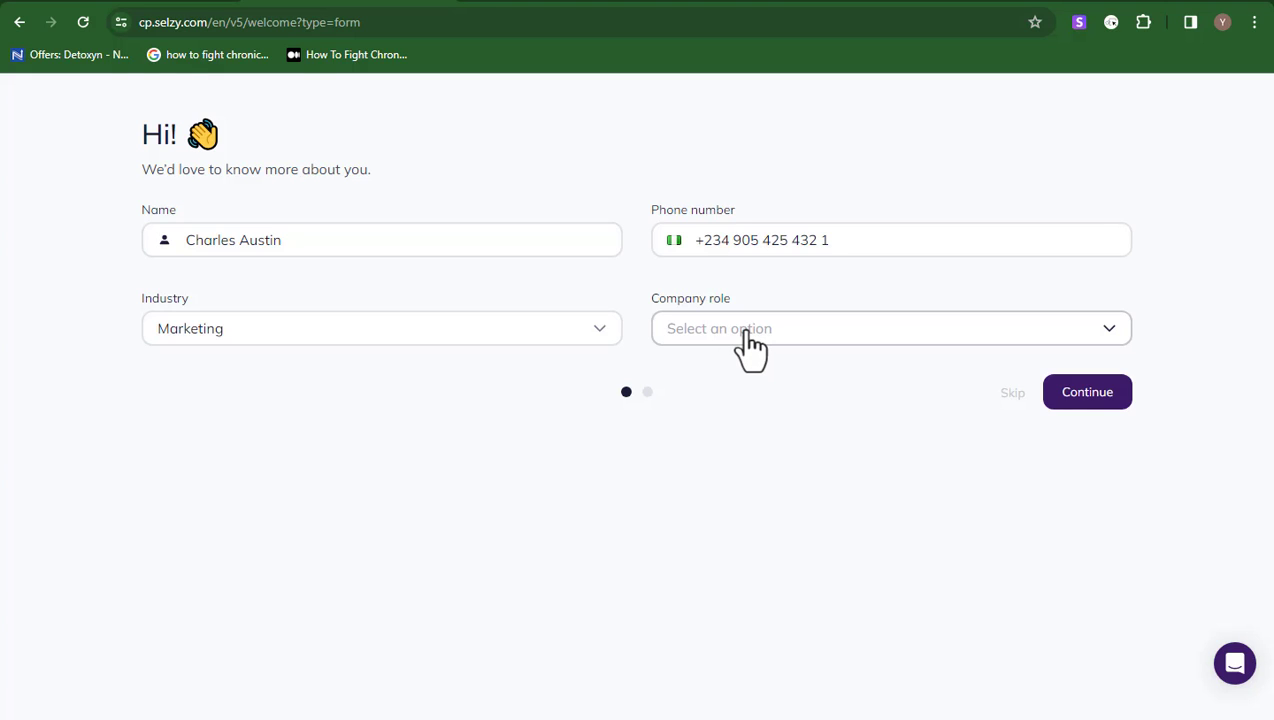
{"action": "left_click", "coordinate": [750, 340]}
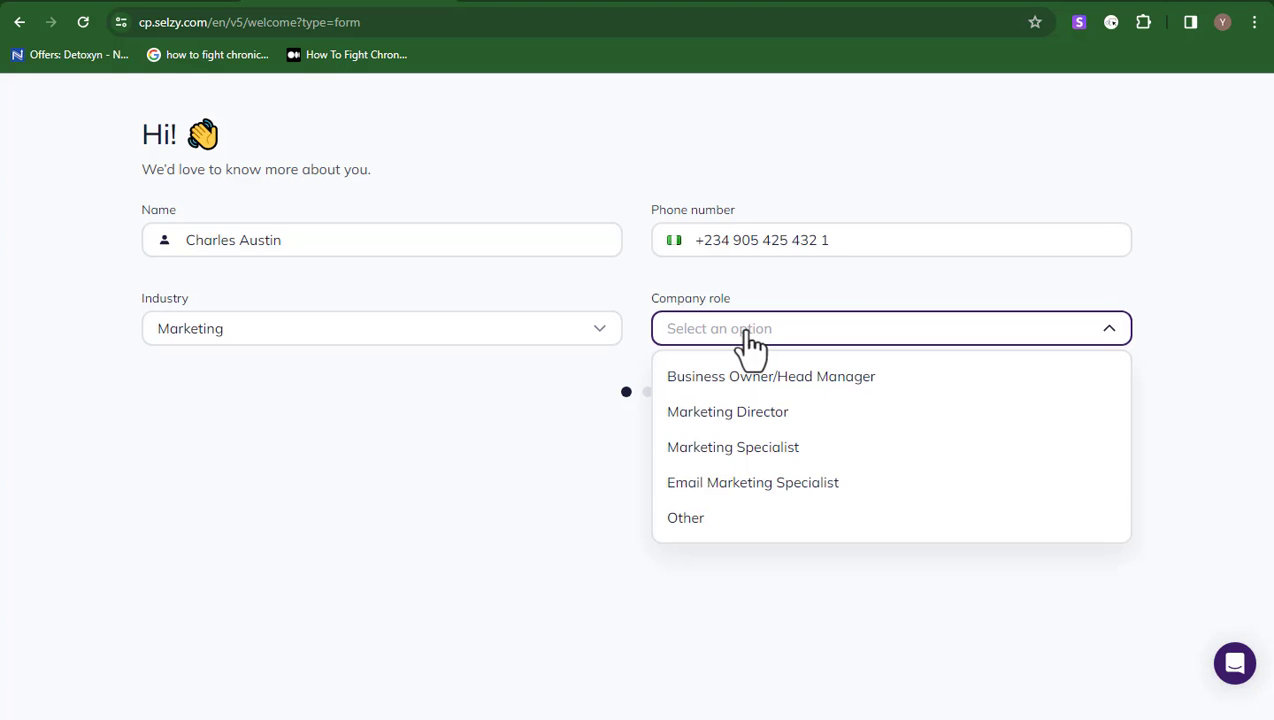
{"action": "left_click", "coordinate": [727, 452]}
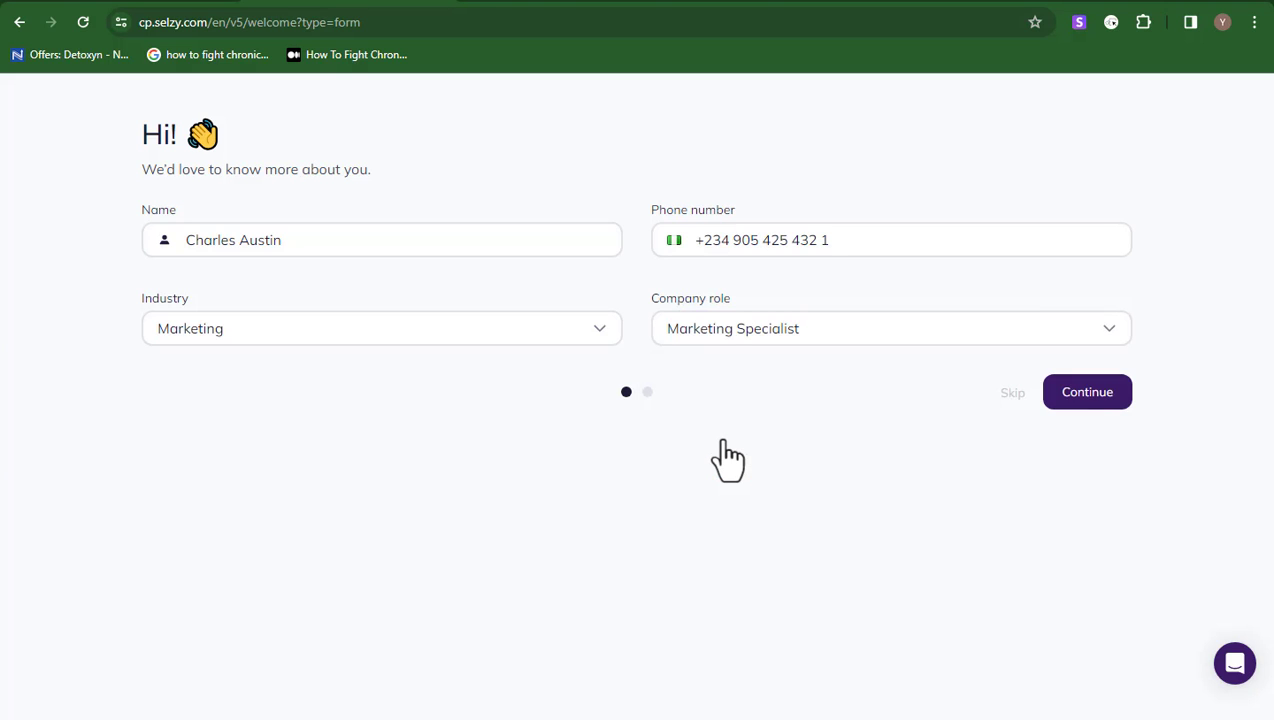
{"action": "left_click", "coordinate": [1085, 395]}
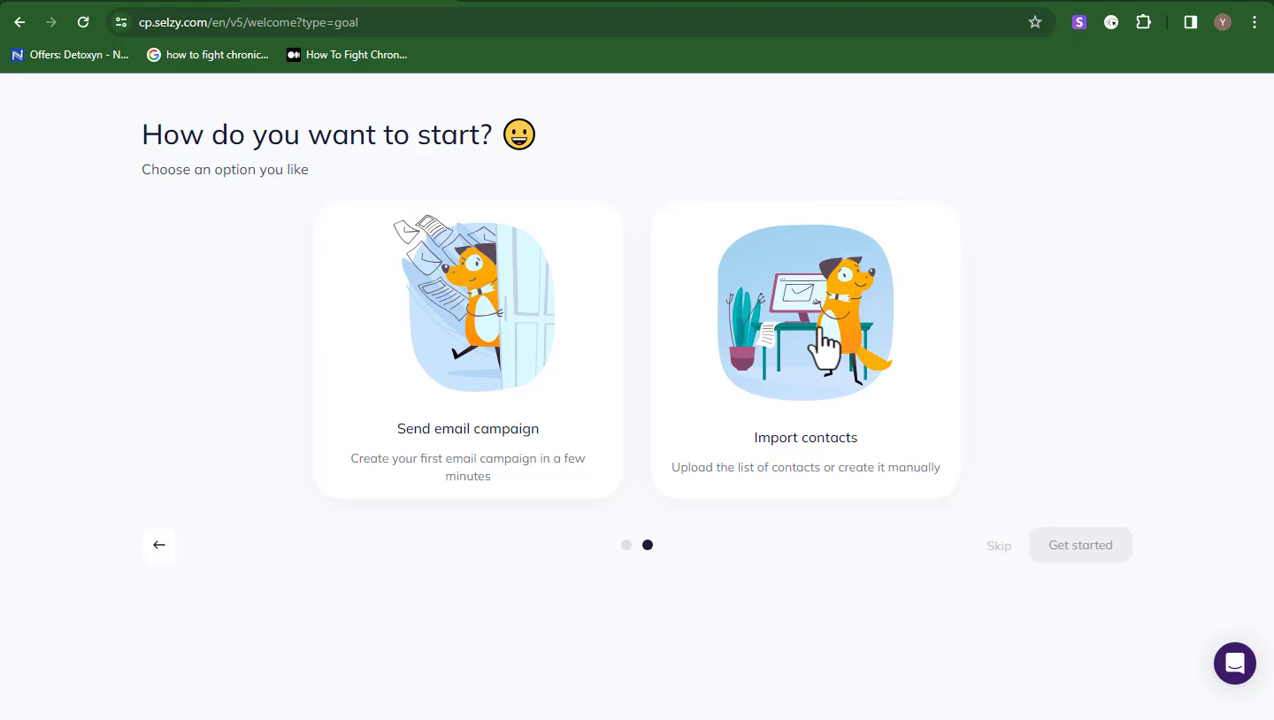
Select the 'Import contacts' starting option and get started, landing on the Contacts page.
{"action": "left_click", "coordinate": [826, 344]}
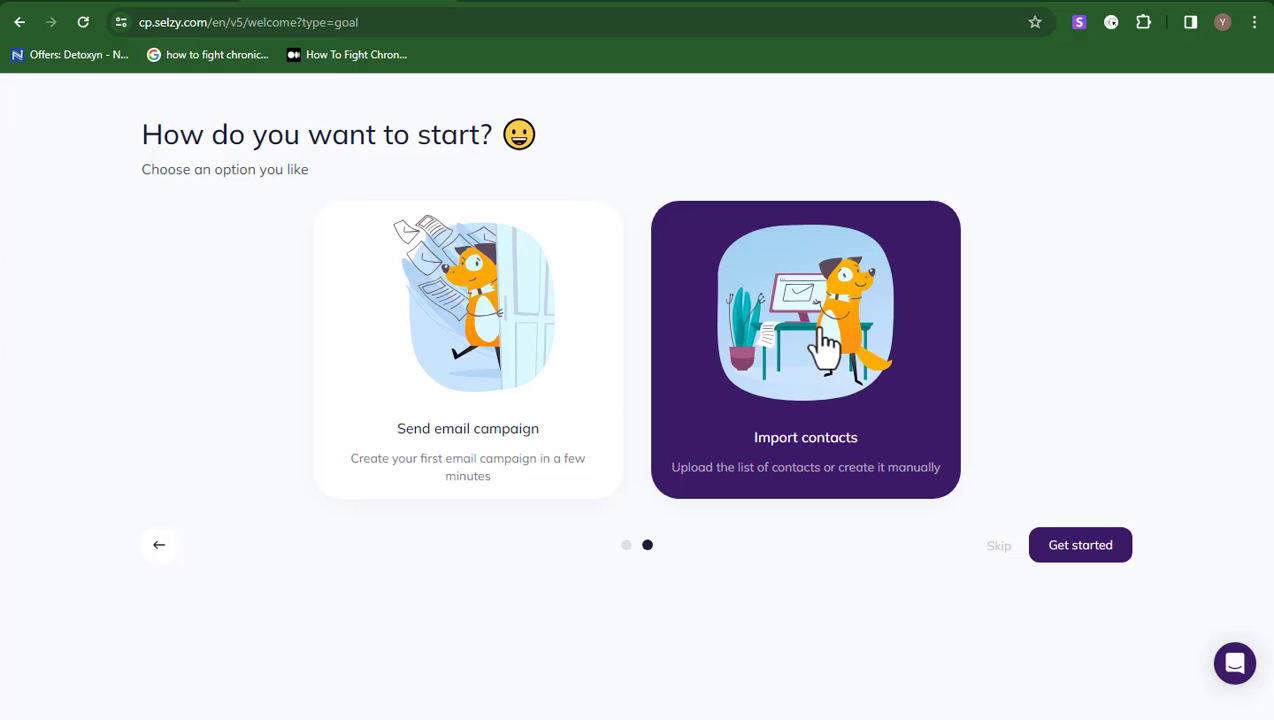
{"action": "left_click", "coordinate": [1095, 560]}
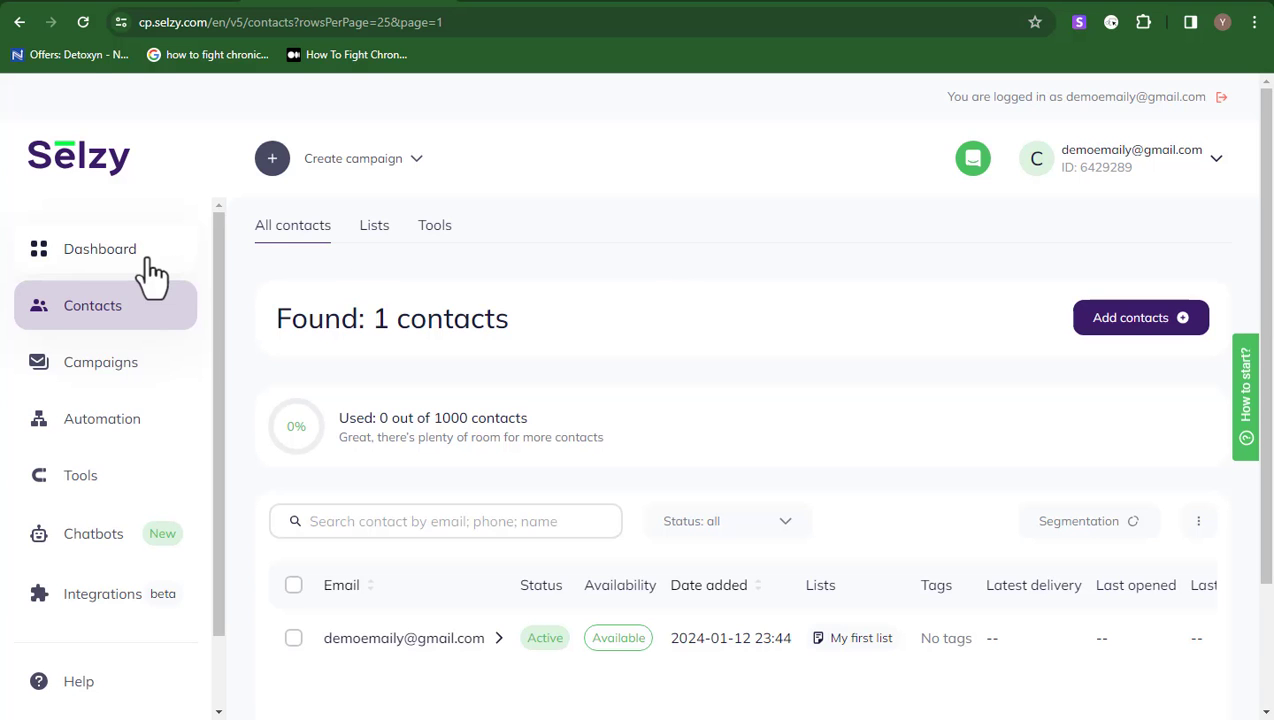
On the Dashboard, check the 'Your plan: Free' card and 1 000 contacts available, then open Pricing.
{"action": "left_click", "coordinate": [148, 258]}
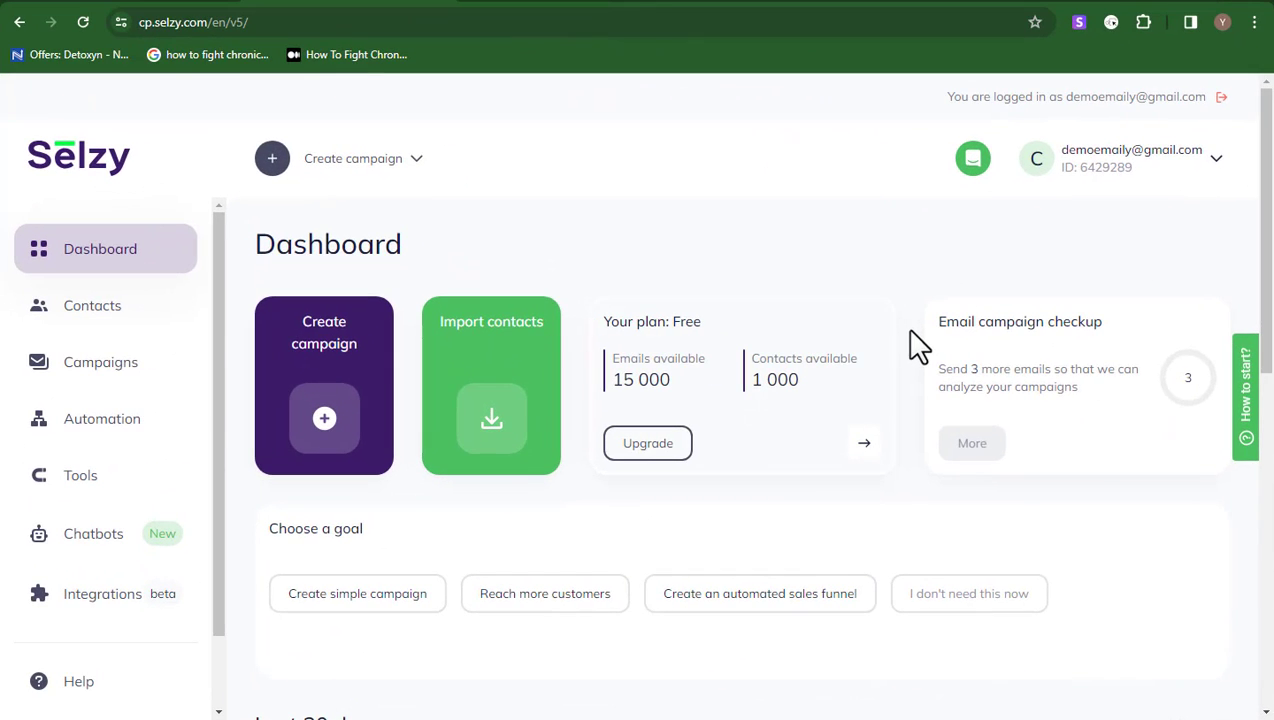
{"action": "left_click_drag", "start_coordinate": [603, 321], "coordinate": [712, 338]}
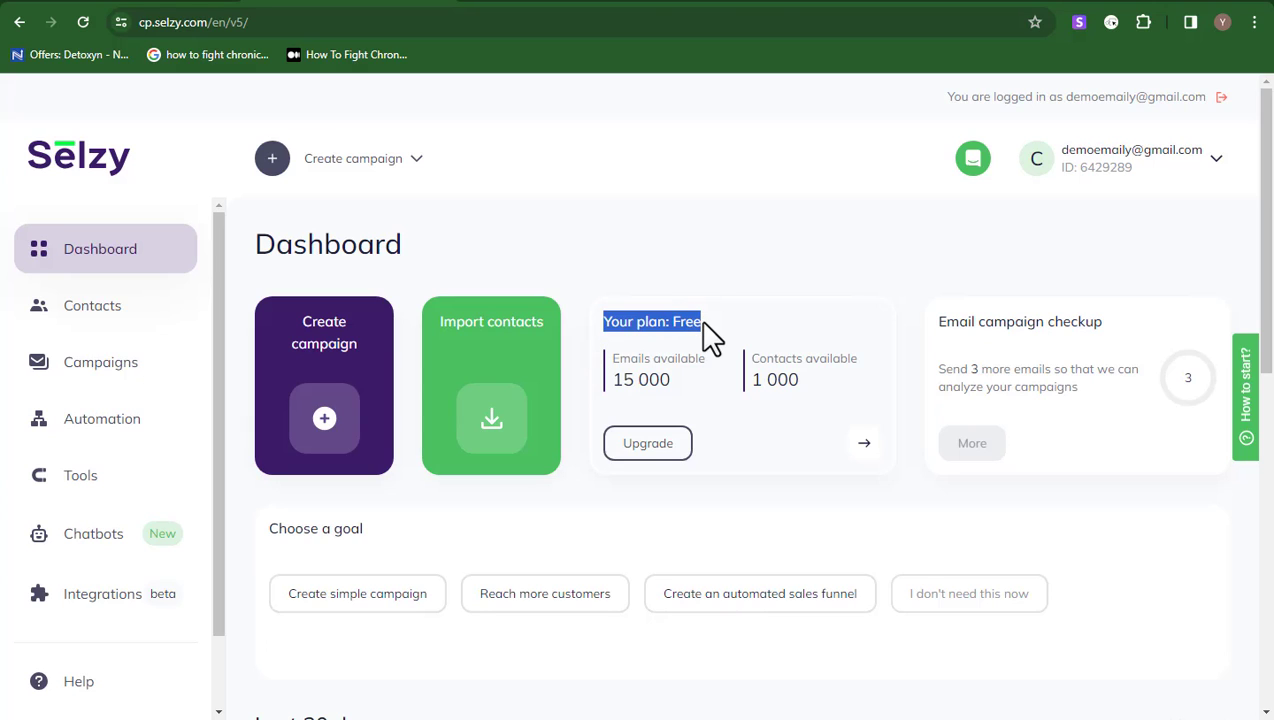
{"action": "left_click", "coordinate": [650, 380]}
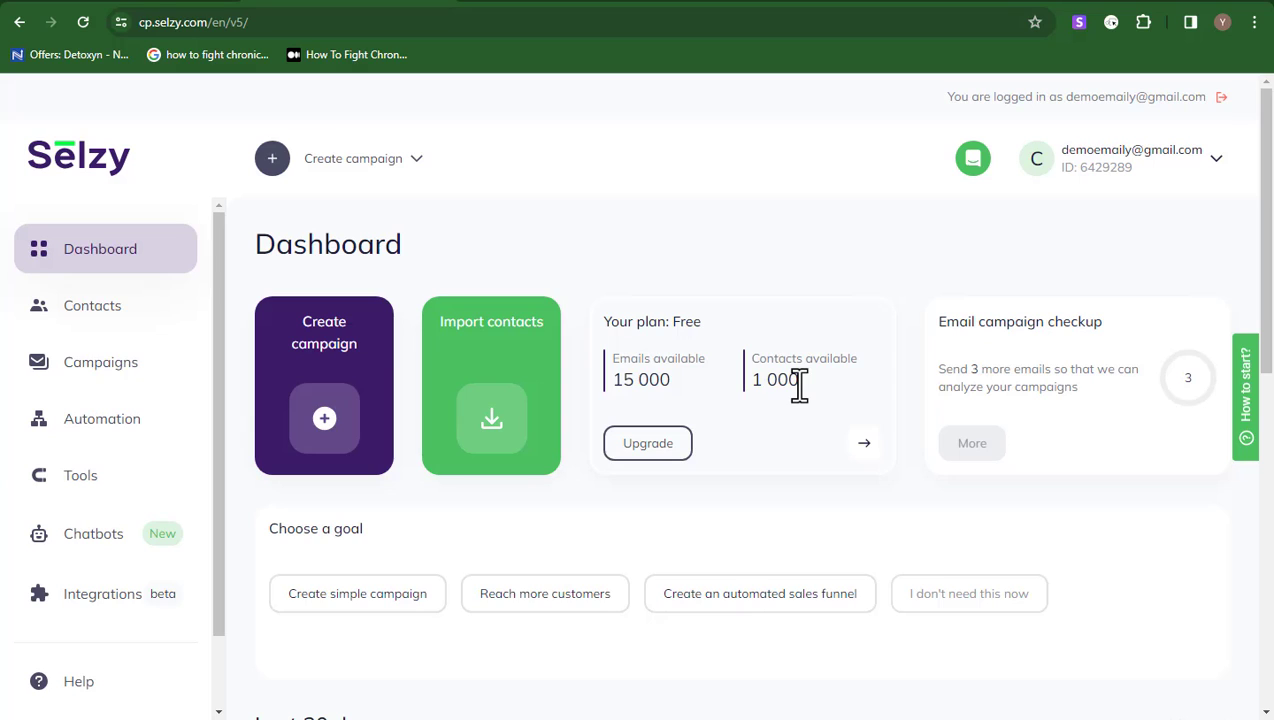
{"action": "left_click_drag", "start_coordinate": [799, 385], "coordinate": [758, 398]}
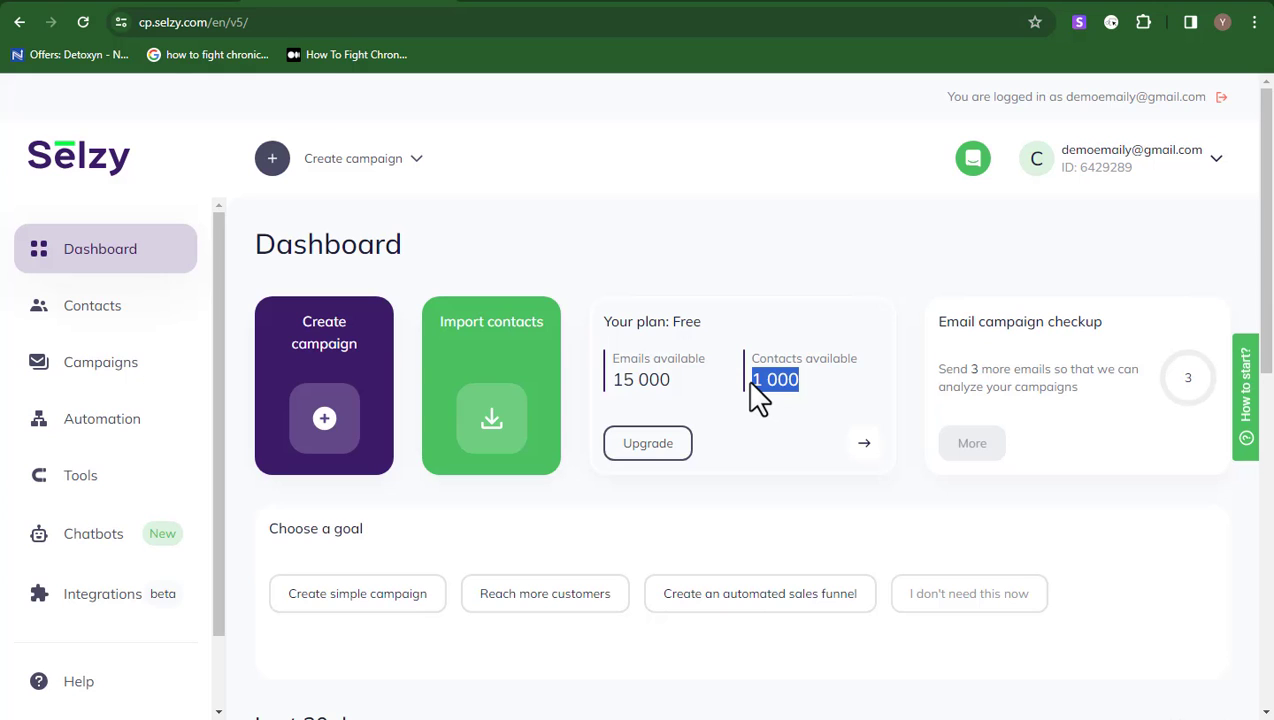
{"action": "left_click", "coordinate": [630, 4]}
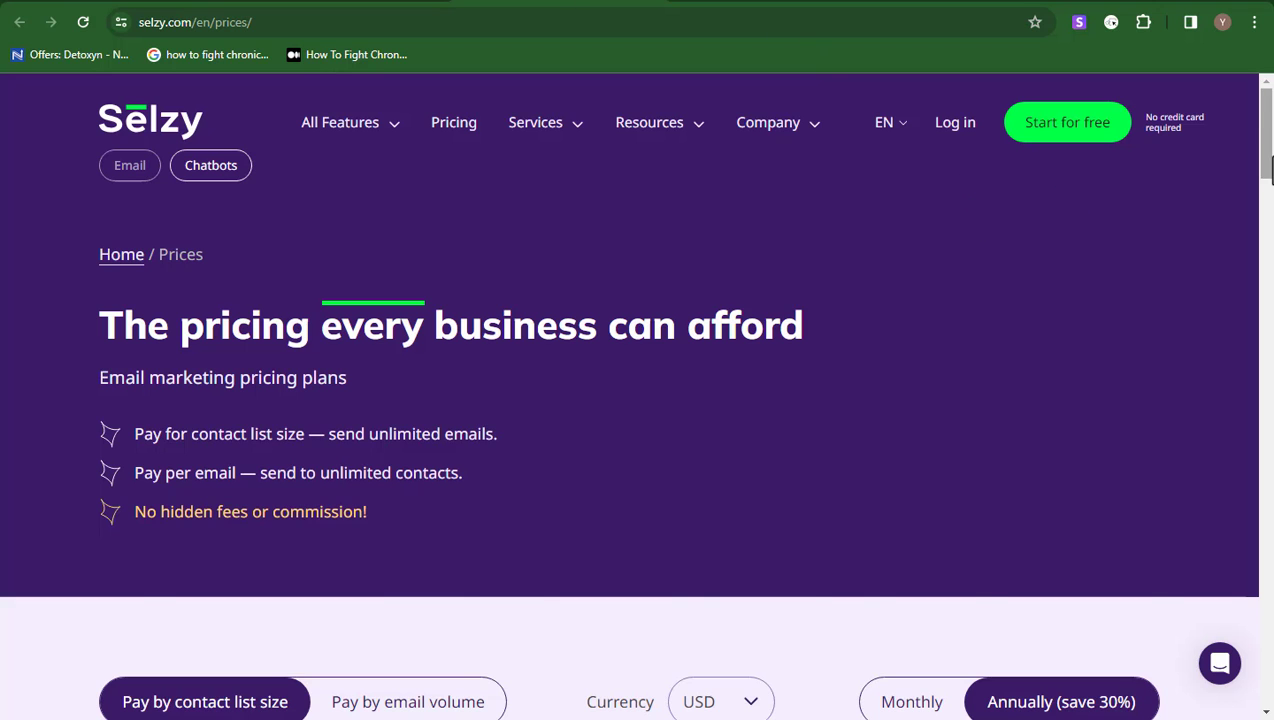
Scroll the pricing page to compare the Free $0, Lite $7, Standard $11 and Premium plans.
{"action": "left_click_drag", "start_coordinate": [1266, 170], "coordinate": [1271, 238]}
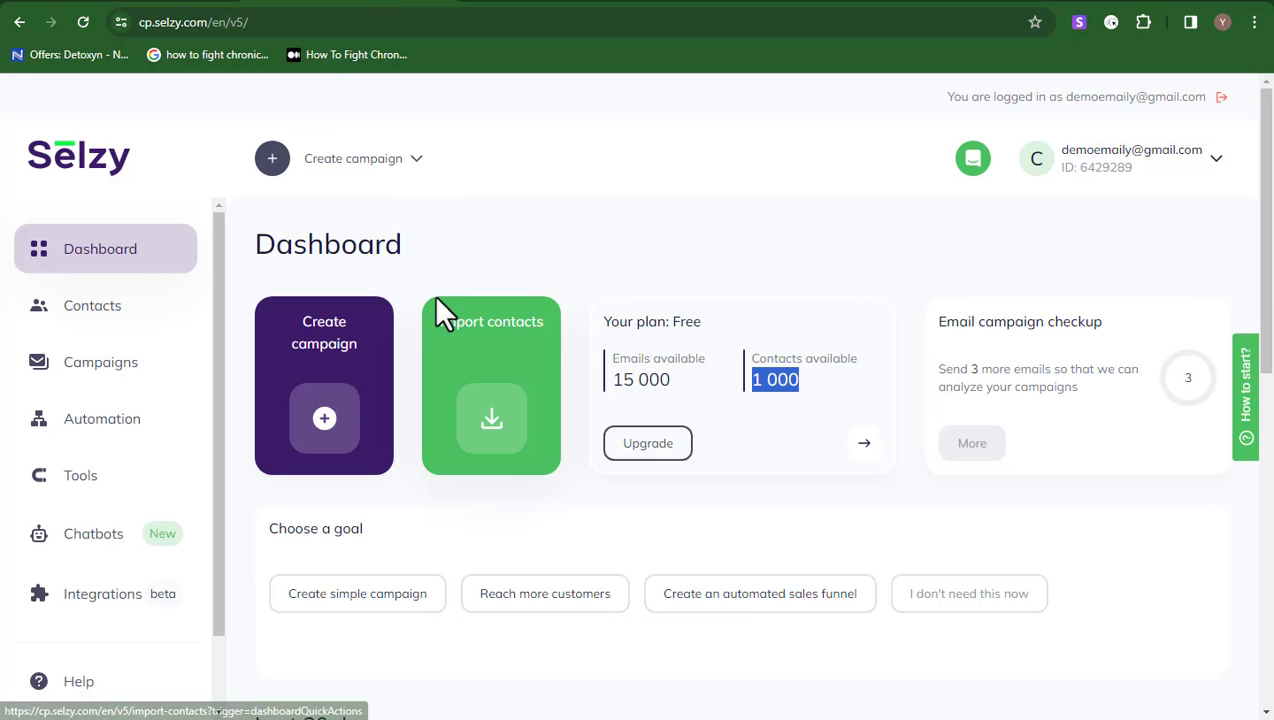
Open the contact import page from the Dashboard's 'Import contacts' card.
{"action": "left_click", "coordinate": [497, 447]}
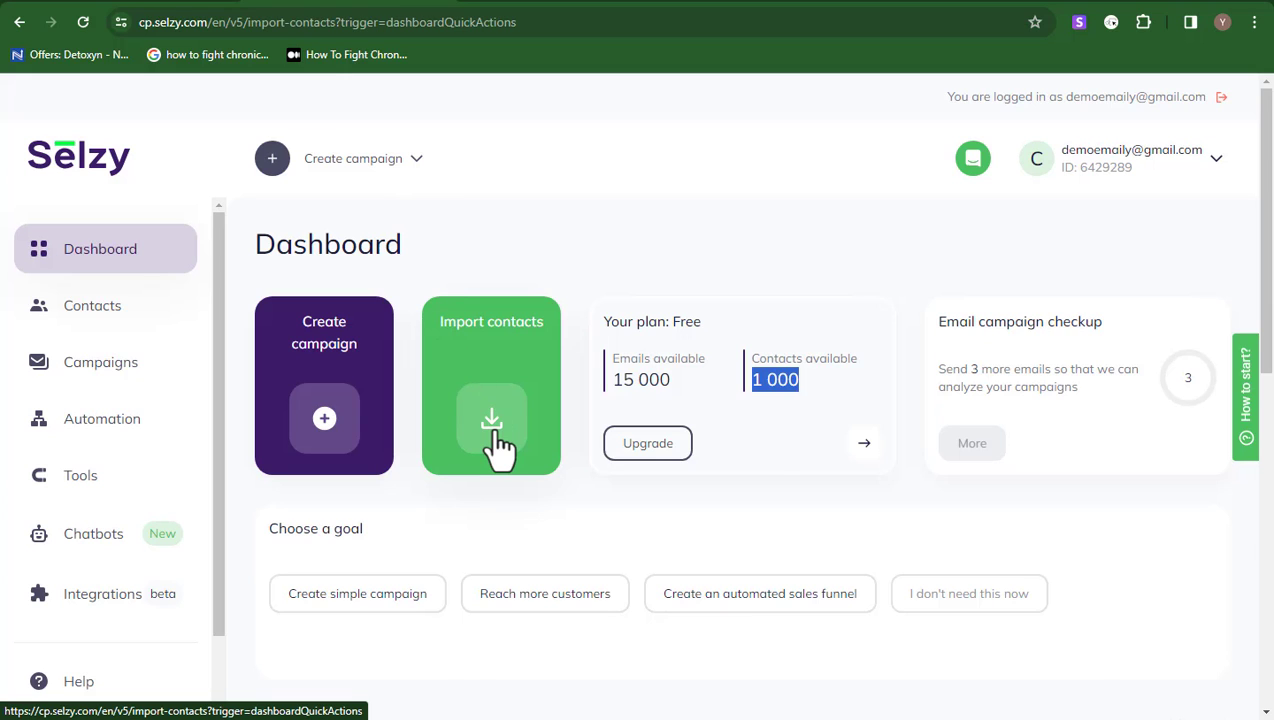
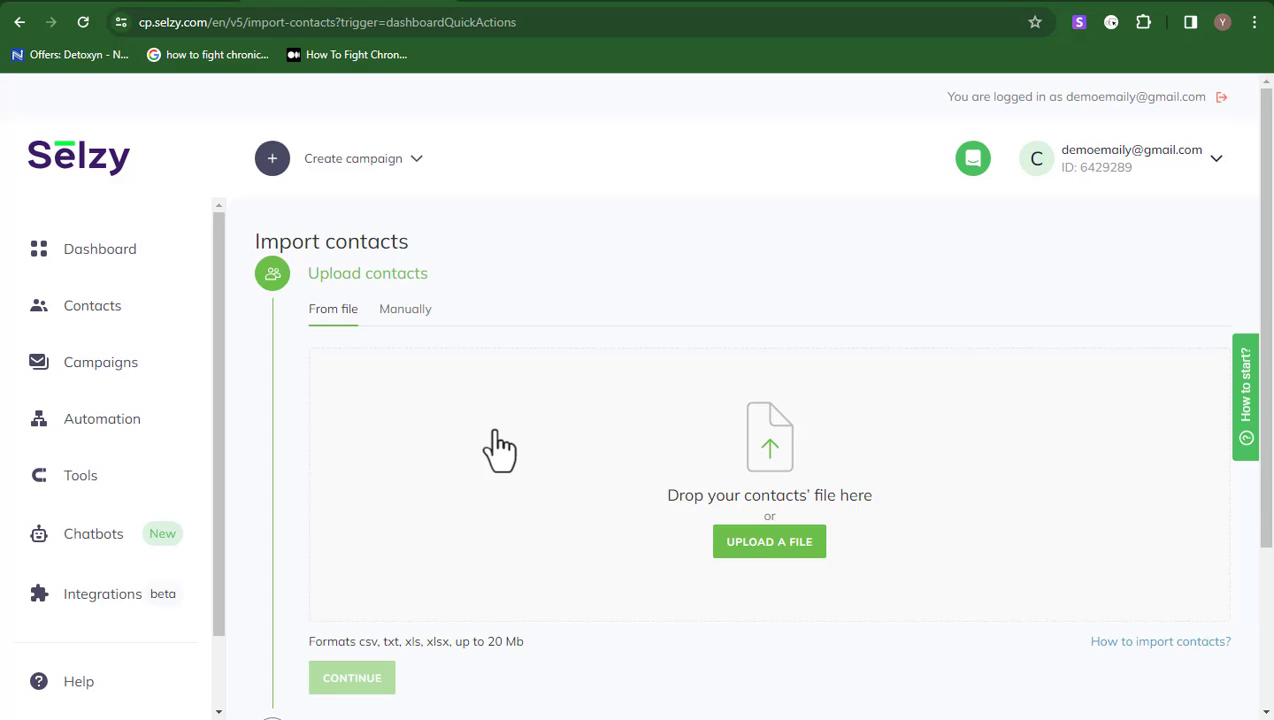
Switch the contact import to manual entry and bring up the Notepad e-mail list.
{"action": "left_click", "coordinate": [405, 308]}
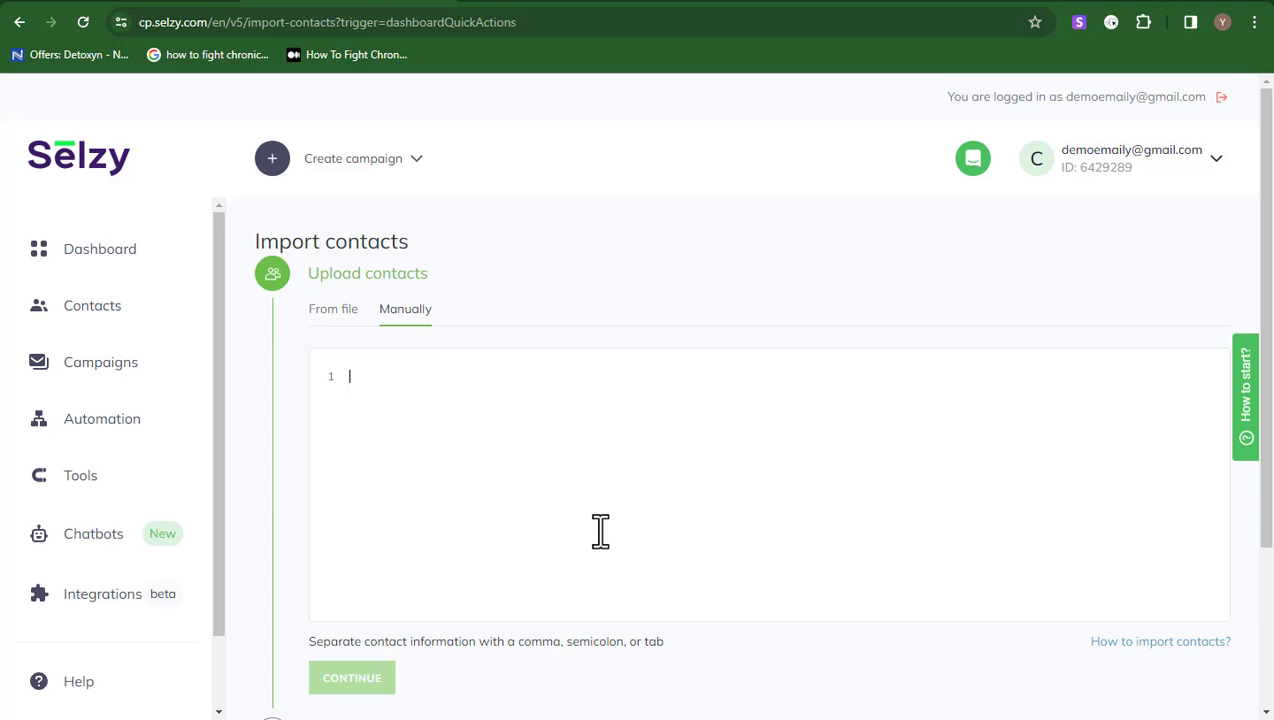
{"action": "key", "text": "alt+Tab"}
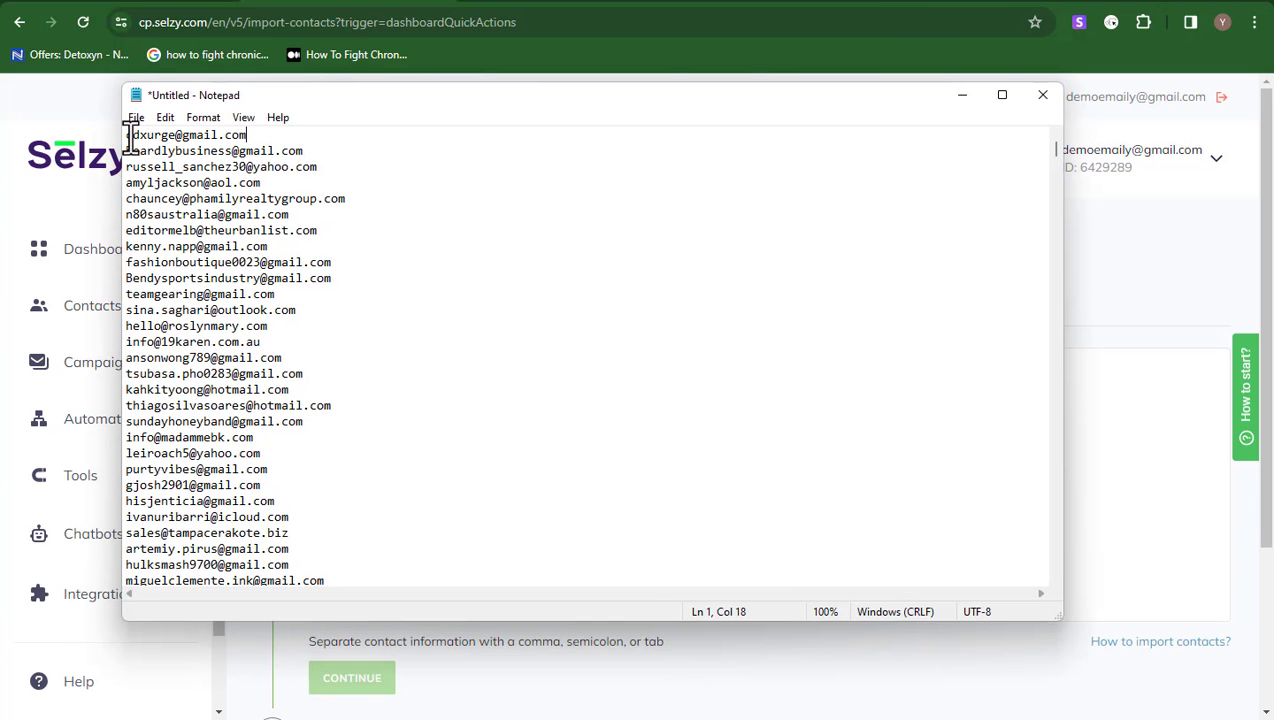
Copy the e-mail addresses from Notepad and return to Selzy's empty manual contacts box.
{"action": "left_click_drag", "start_coordinate": [129, 138], "coordinate": [323, 549]}
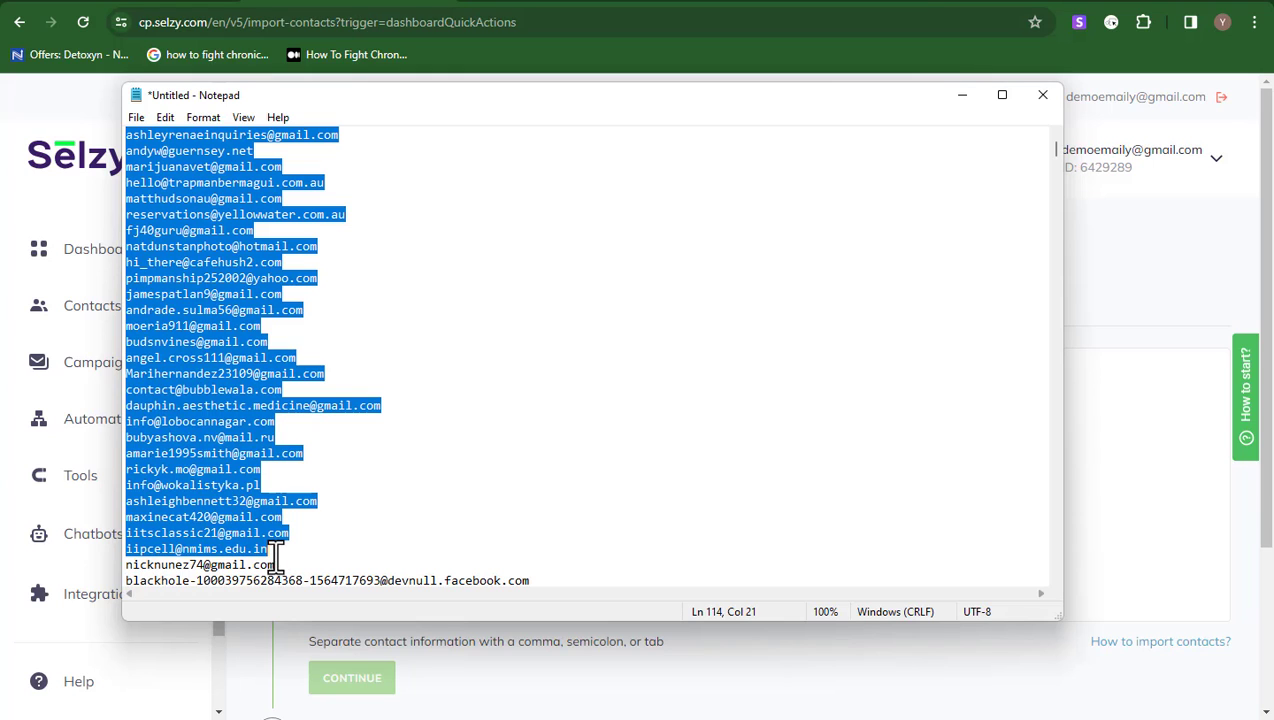
{"action": "right_click", "coordinate": [202, 430]}
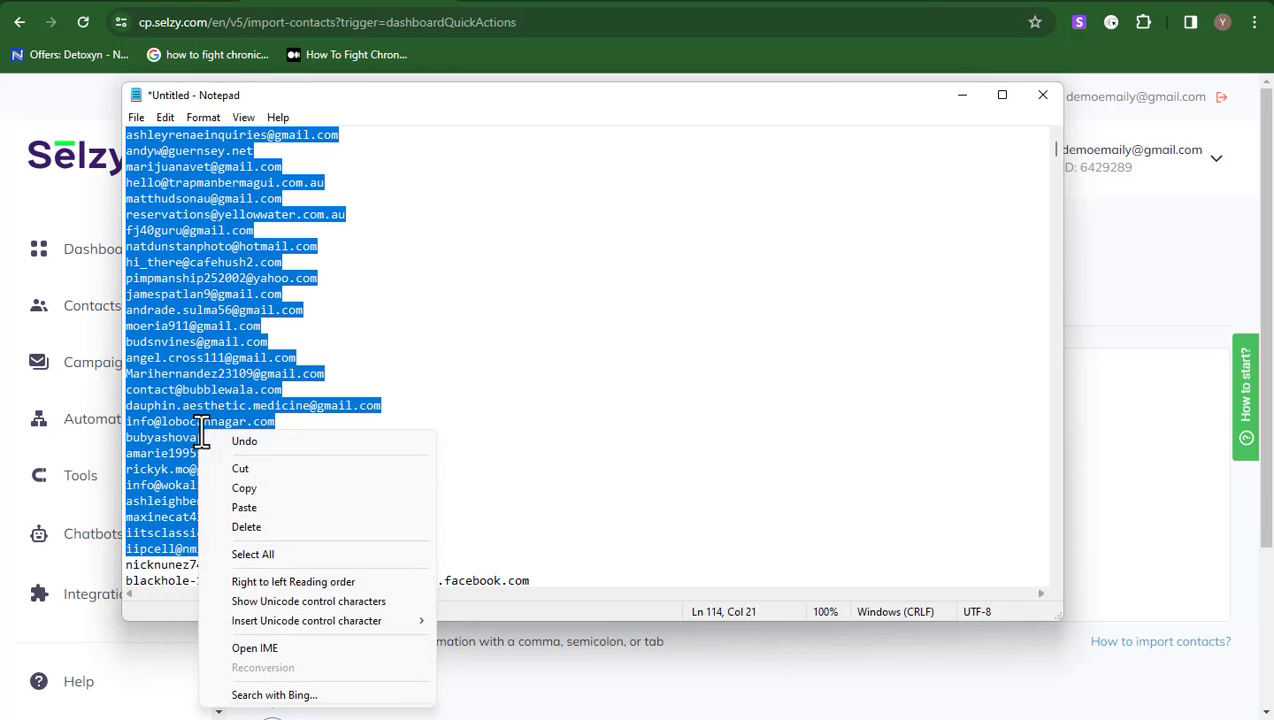
{"action": "left_click", "coordinate": [258, 490]}
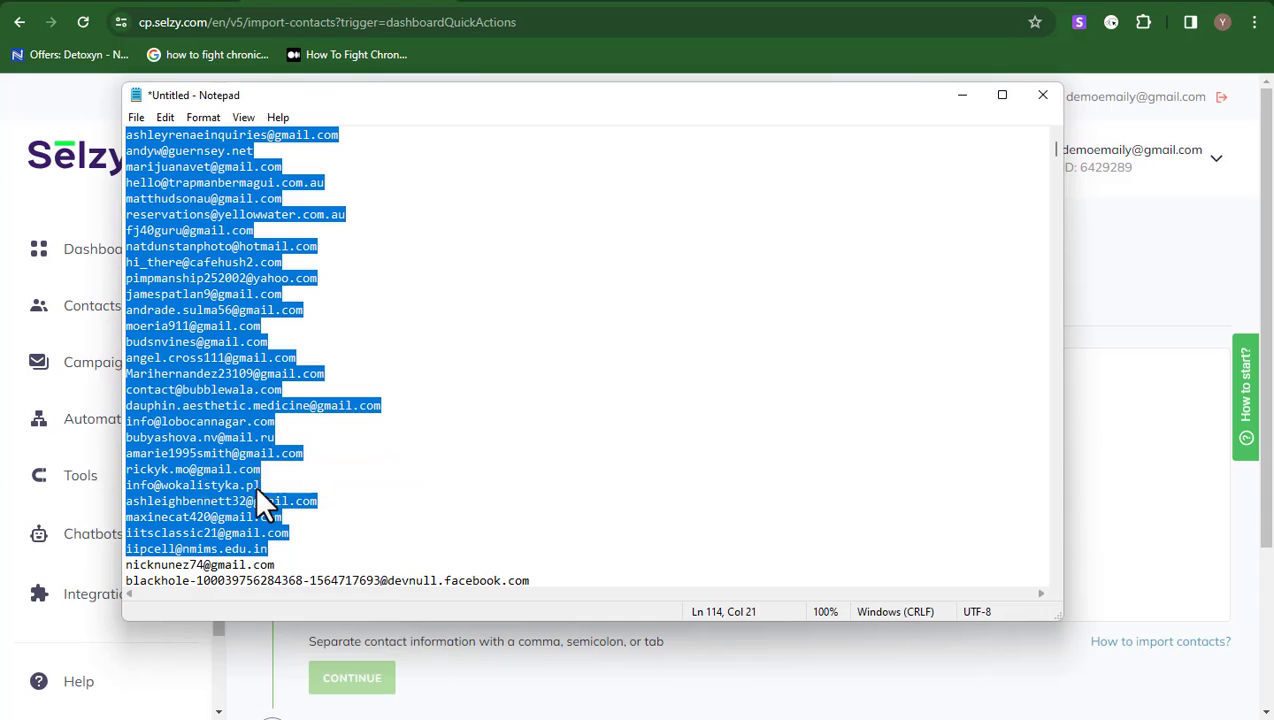
{"action": "left_click", "coordinate": [961, 104]}
{"action": "left_click", "coordinate": [512, 415]}
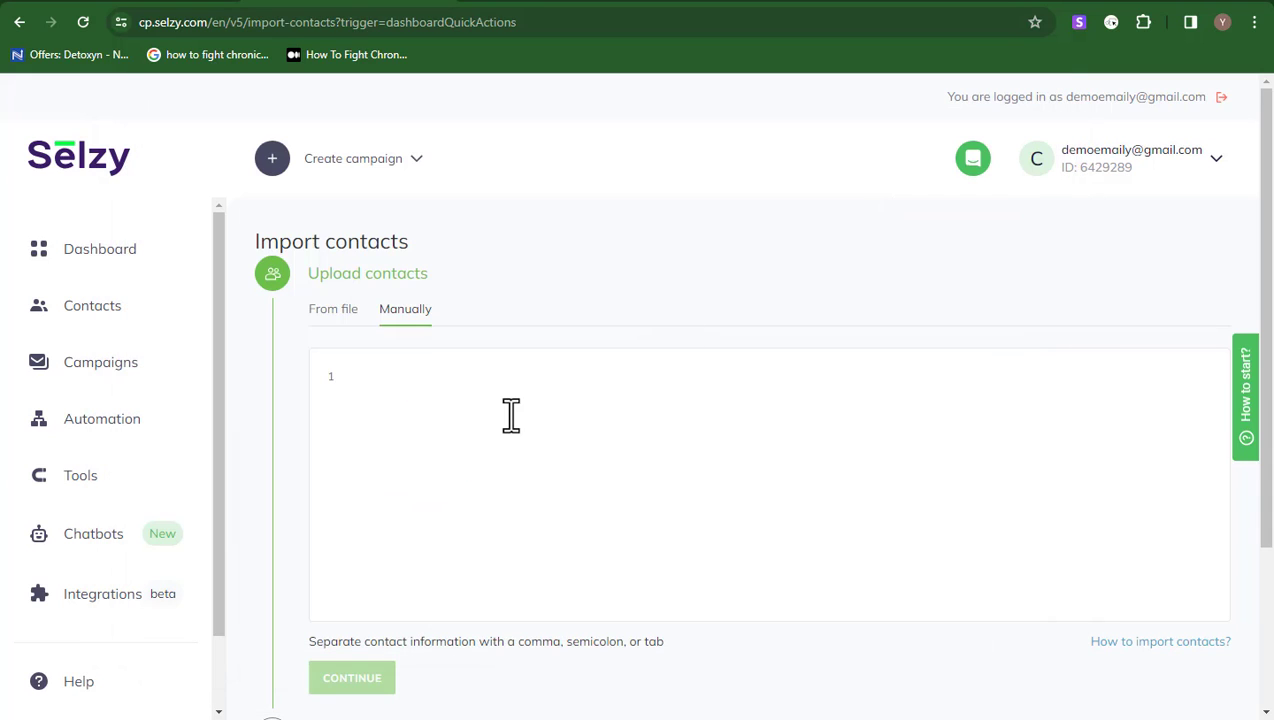
Paste the addresses into the manual box and delete line 114 so the list ends at 113.
{"action": "key", "text": "ctrl+v"}
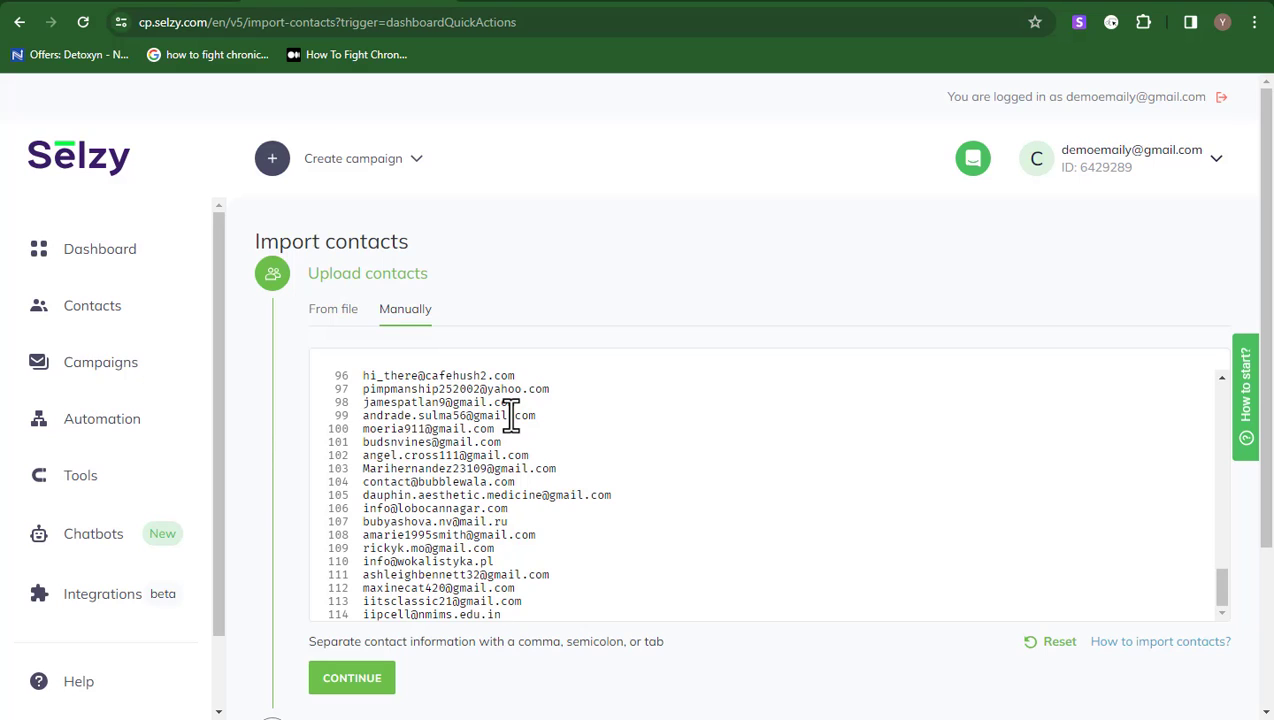
{"action": "left_click_drag", "start_coordinate": [512, 613], "coordinate": [357, 620]}
{"action": "key", "text": "BackSpace"}
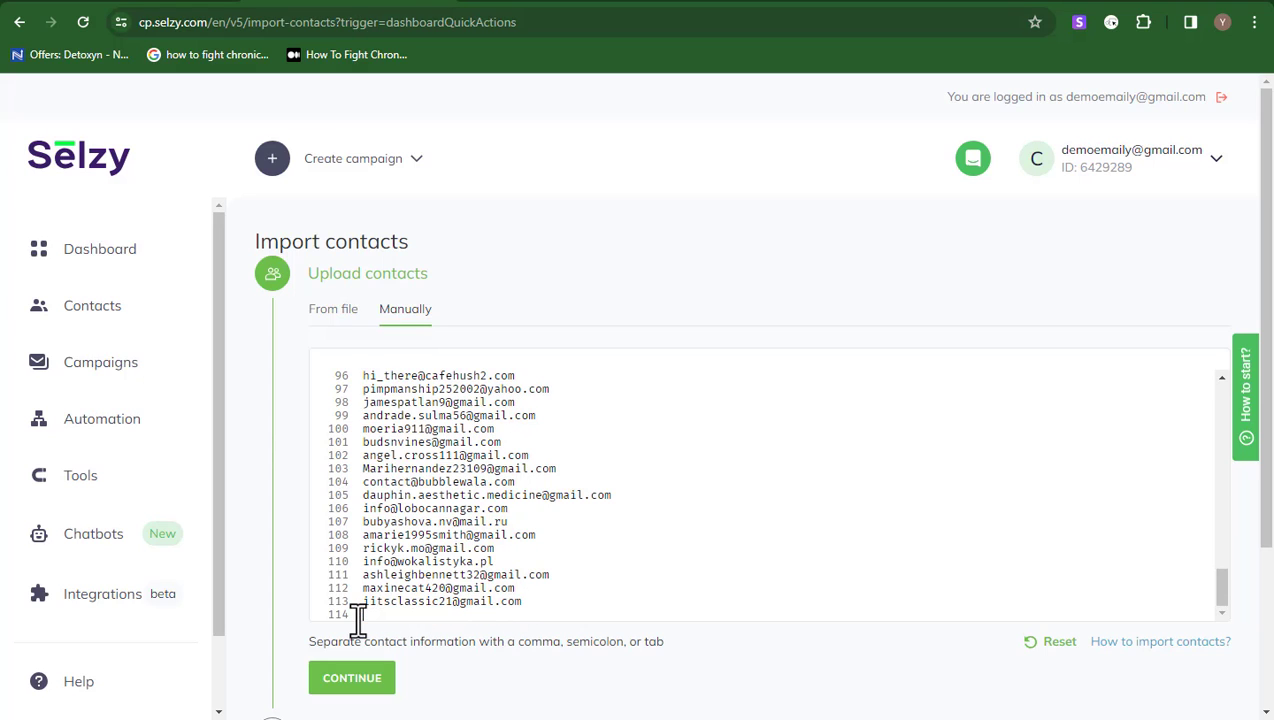
{"action": "key", "text": "BackSpace"}
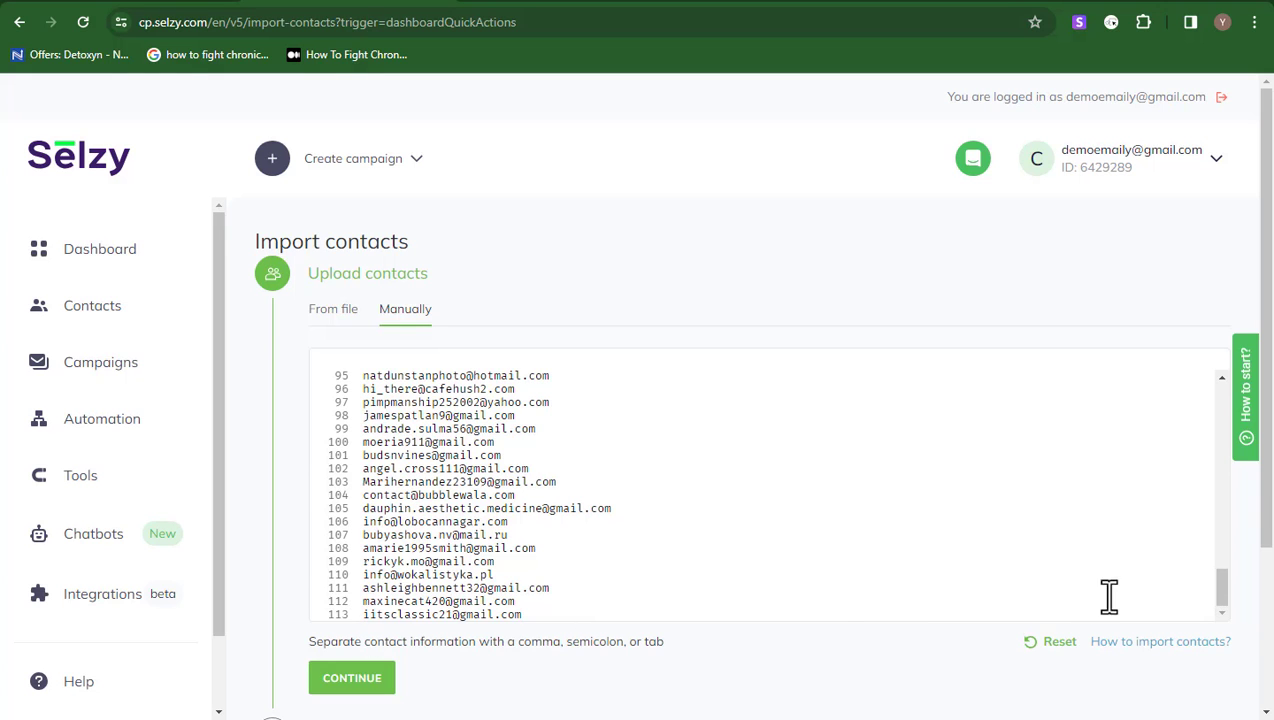
{"action": "left_click_drag", "start_coordinate": [1220, 589], "coordinate": [1272, 700]}
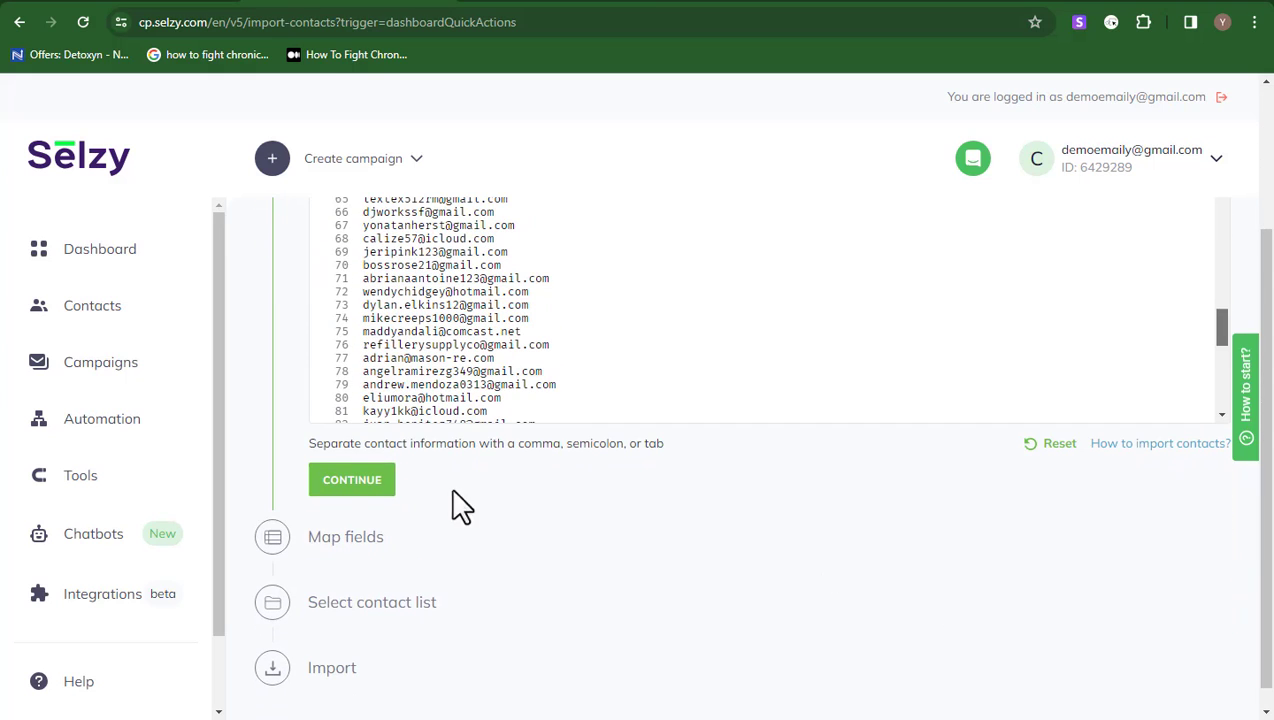
Map the pasted contacts to Email, target My first list, and import 113 contacts.
{"action": "left_click", "coordinate": [360, 486]}
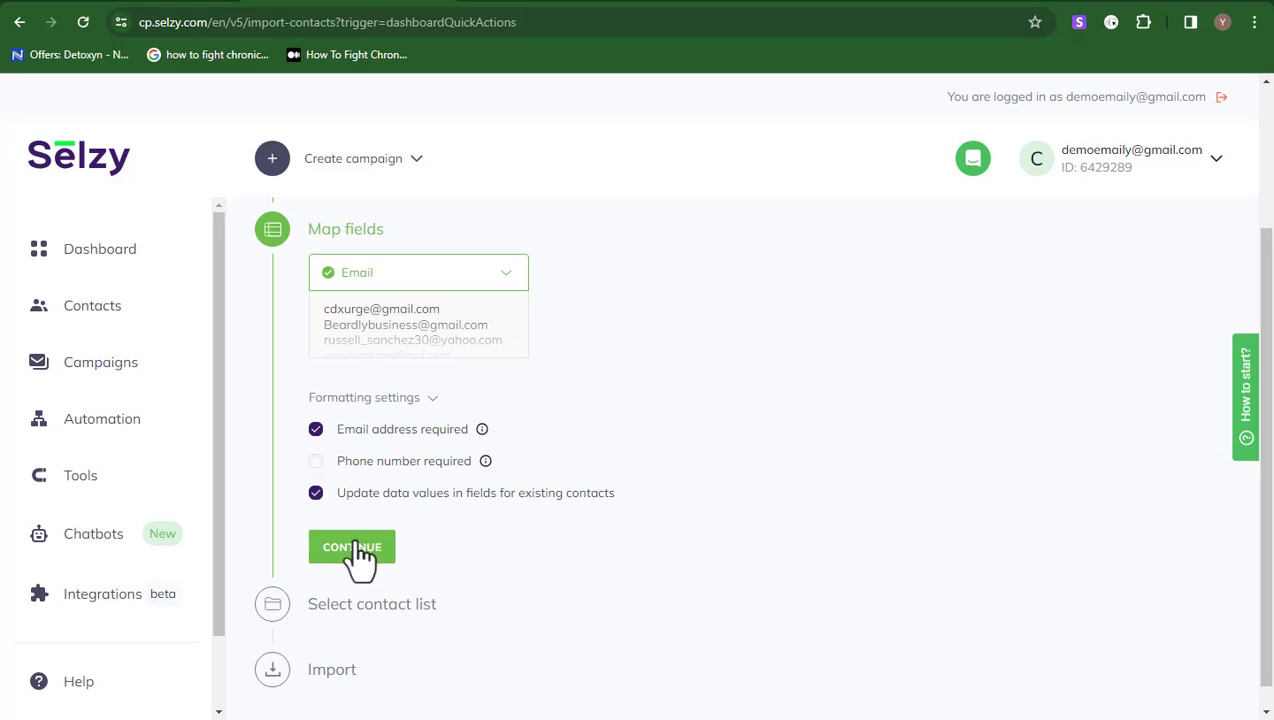
{"action": "left_click", "coordinate": [352, 549]}
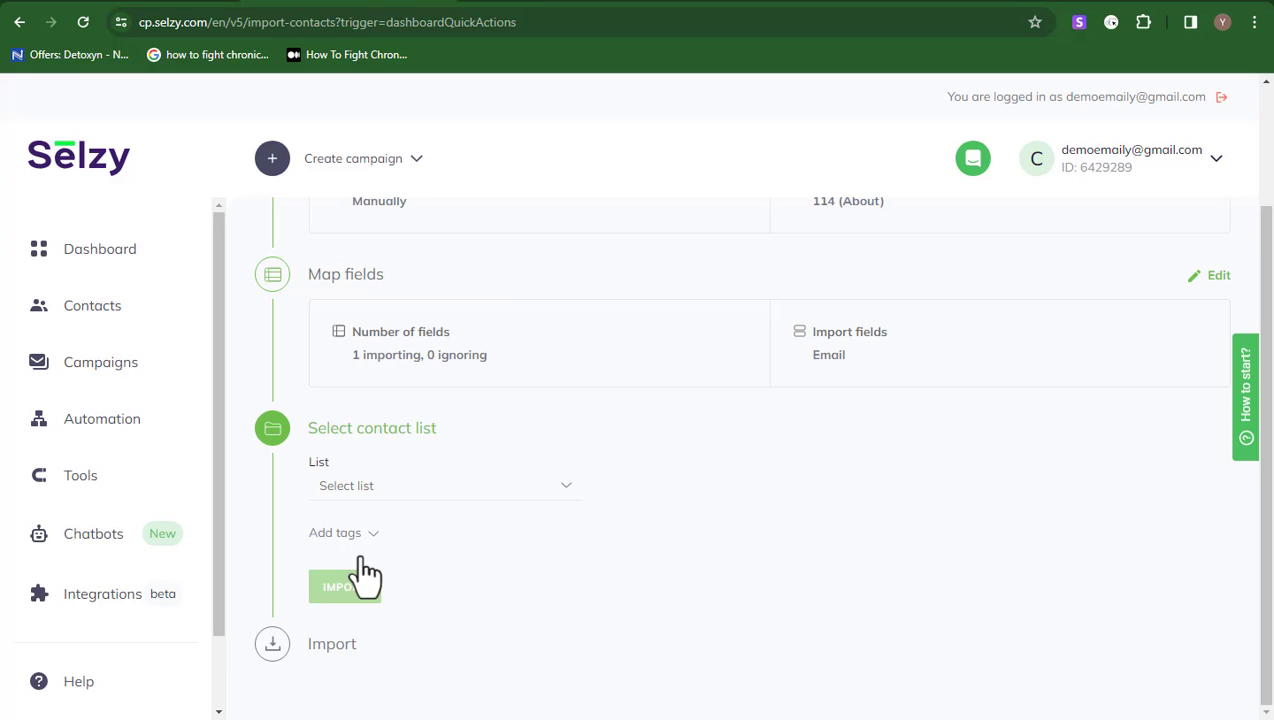
{"action": "left_click", "coordinate": [450, 490]}
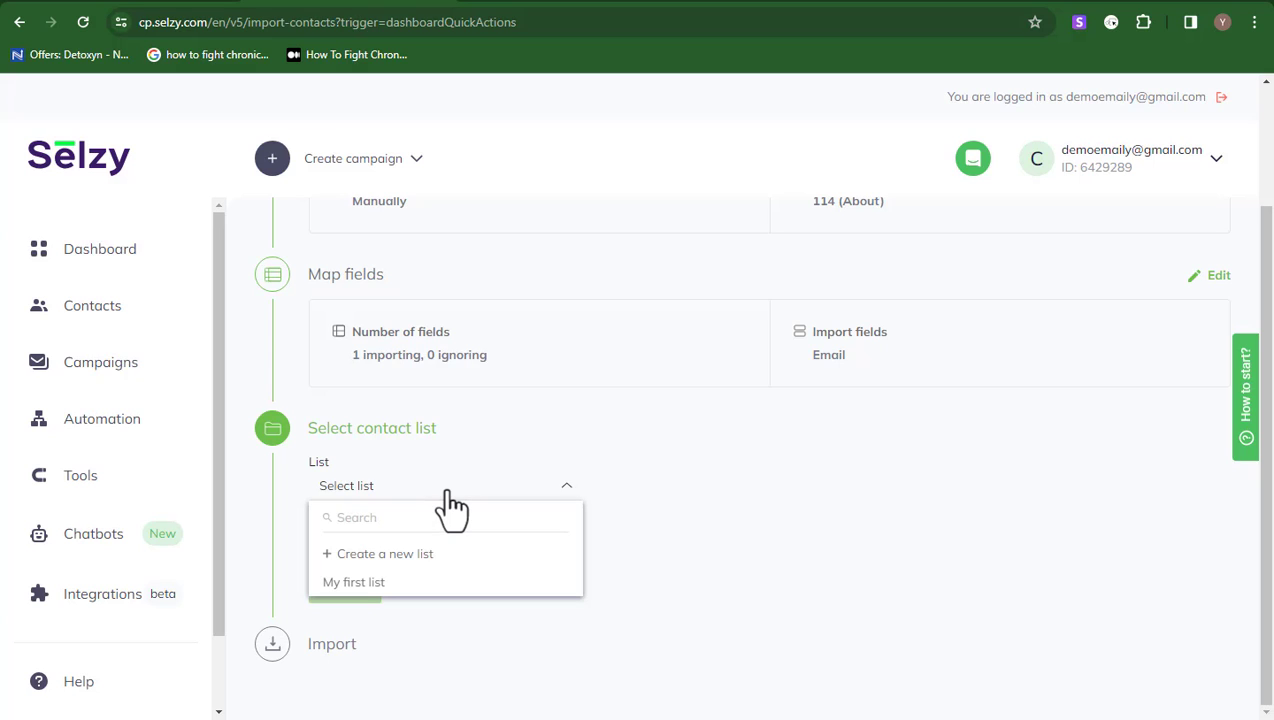
{"action": "left_click", "coordinate": [365, 583]}
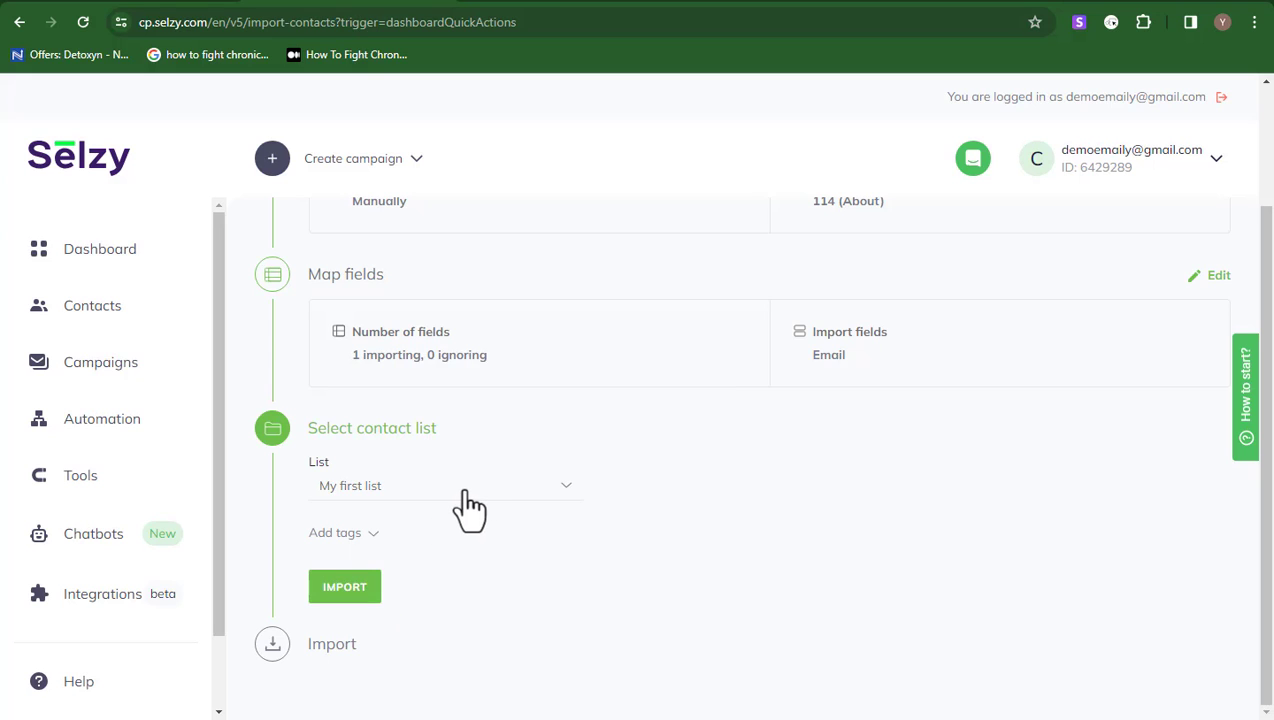
{"action": "left_click", "coordinate": [352, 590]}
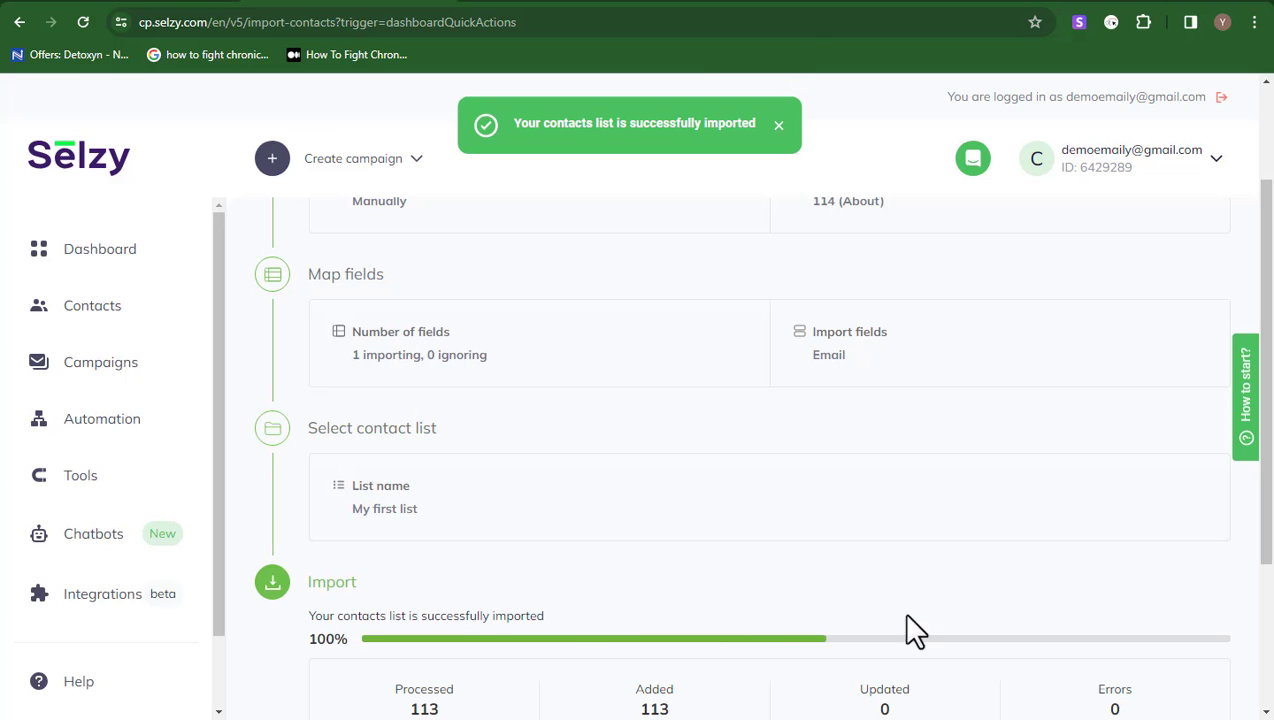
Check the Contacts page shows 114 contacts, then go to the Campaigns section.
{"action": "scroll", "coordinate": [1268, 545], "scroll_direction": "down", "scroll_amount": 2}
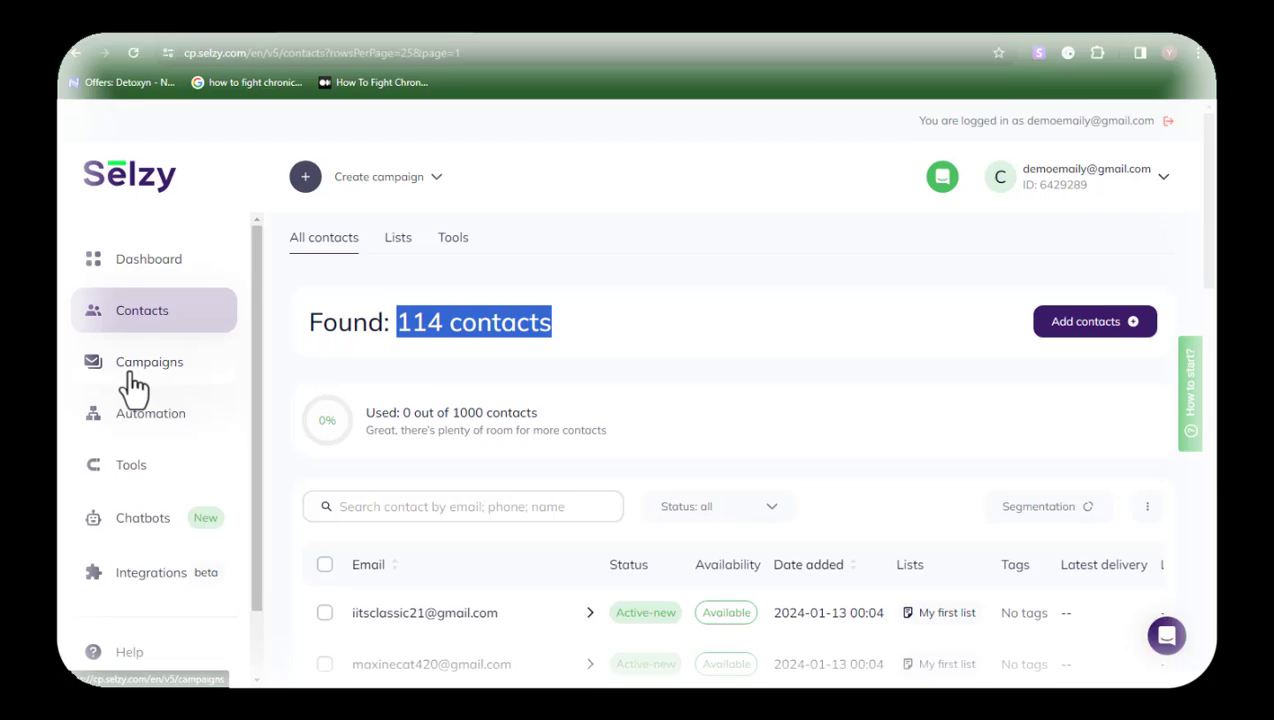
{"action": "left_click", "coordinate": [80, 370]}
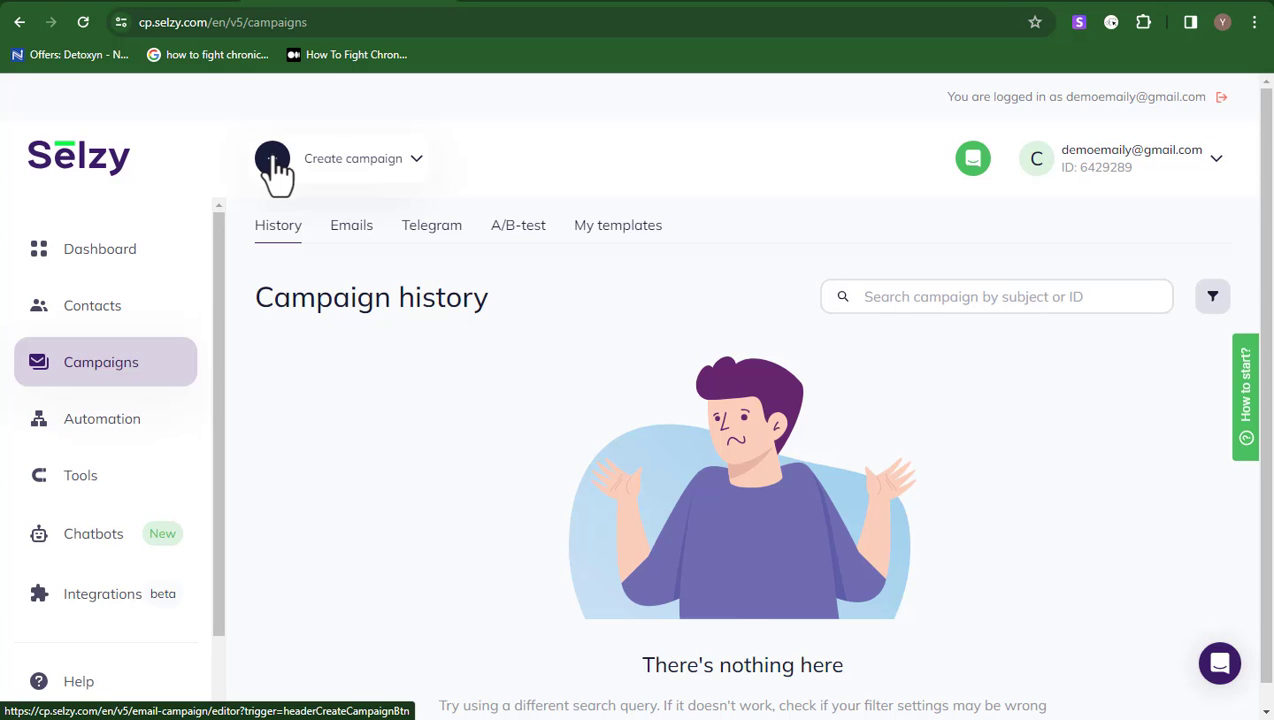
Create a new email campaign and browse the Valentine's Day template category.
{"action": "left_click", "coordinate": [272, 162]}
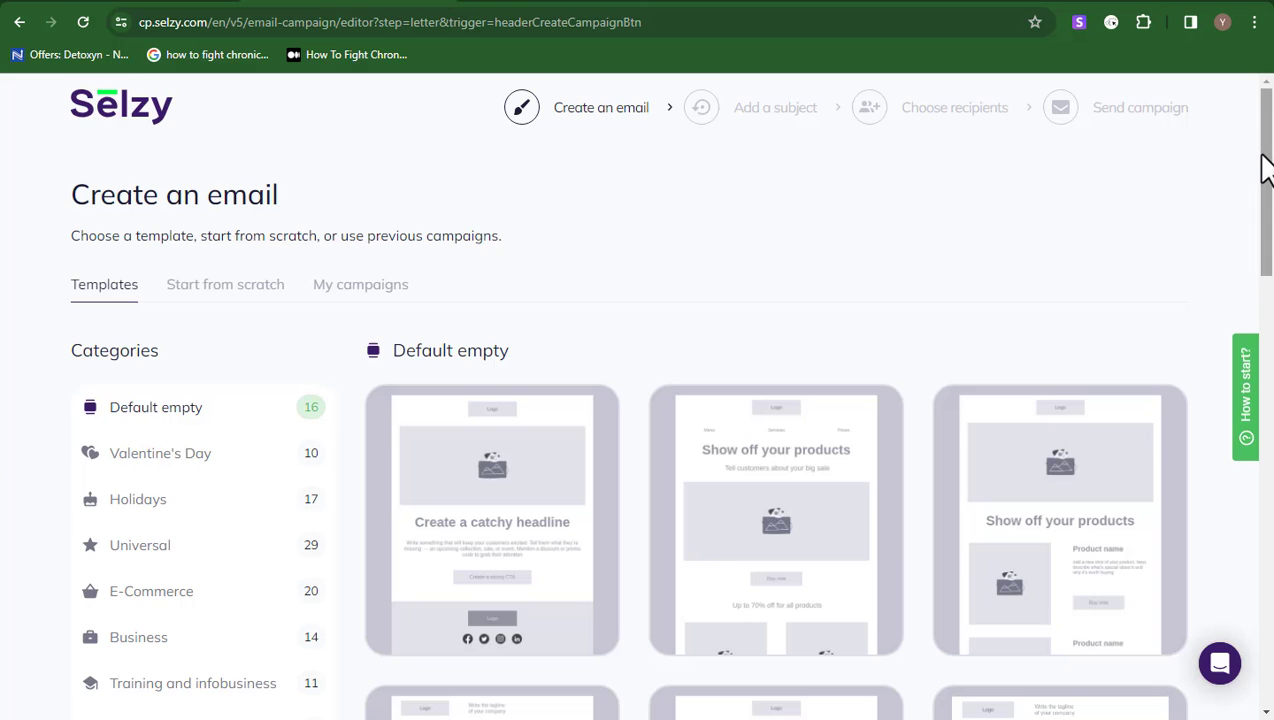
{"action": "scroll", "coordinate": [1262, 180], "scroll_direction": "down", "scroll_amount": 2}
{"action": "mouse_move", "coordinate": [1266, 195]}
{"action": "left_mouse_down"}
{"action": "mouse_move", "coordinate": [1271, 560]}
{"action": "mouse_move", "coordinate": [1269, 204]}
{"action": "left_mouse_up"}
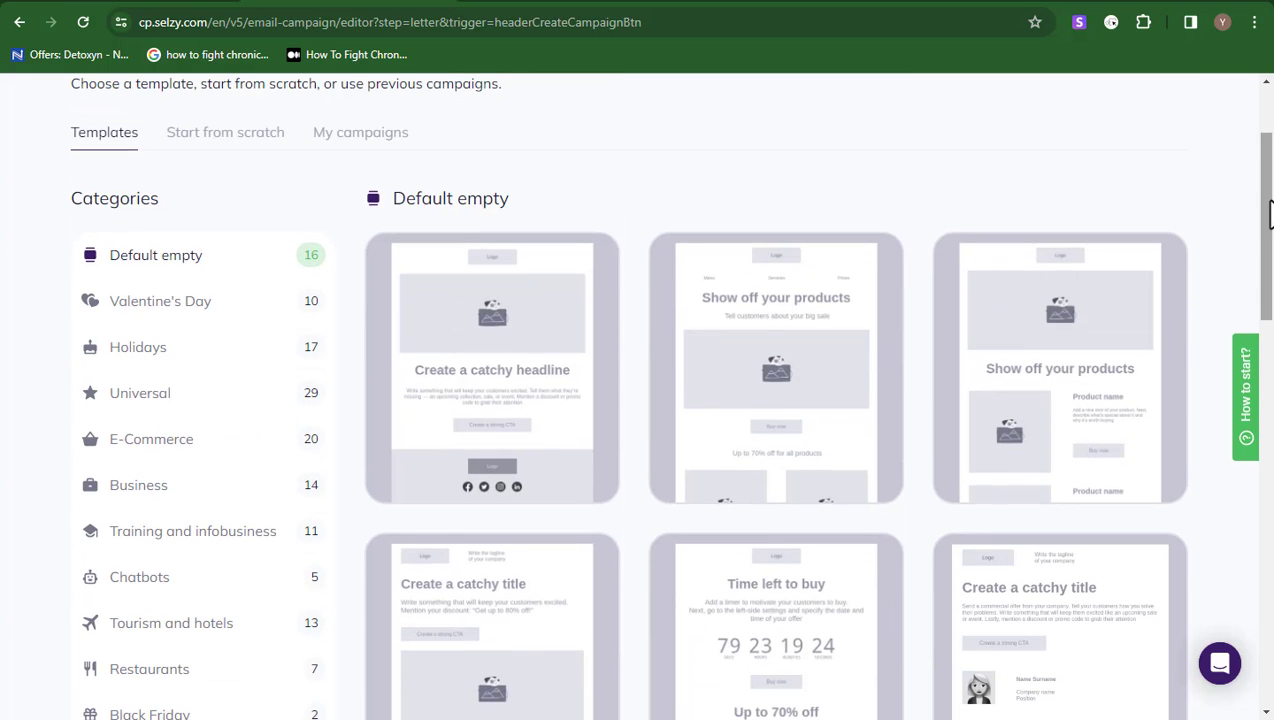
{"action": "left_click", "coordinate": [163, 312]}
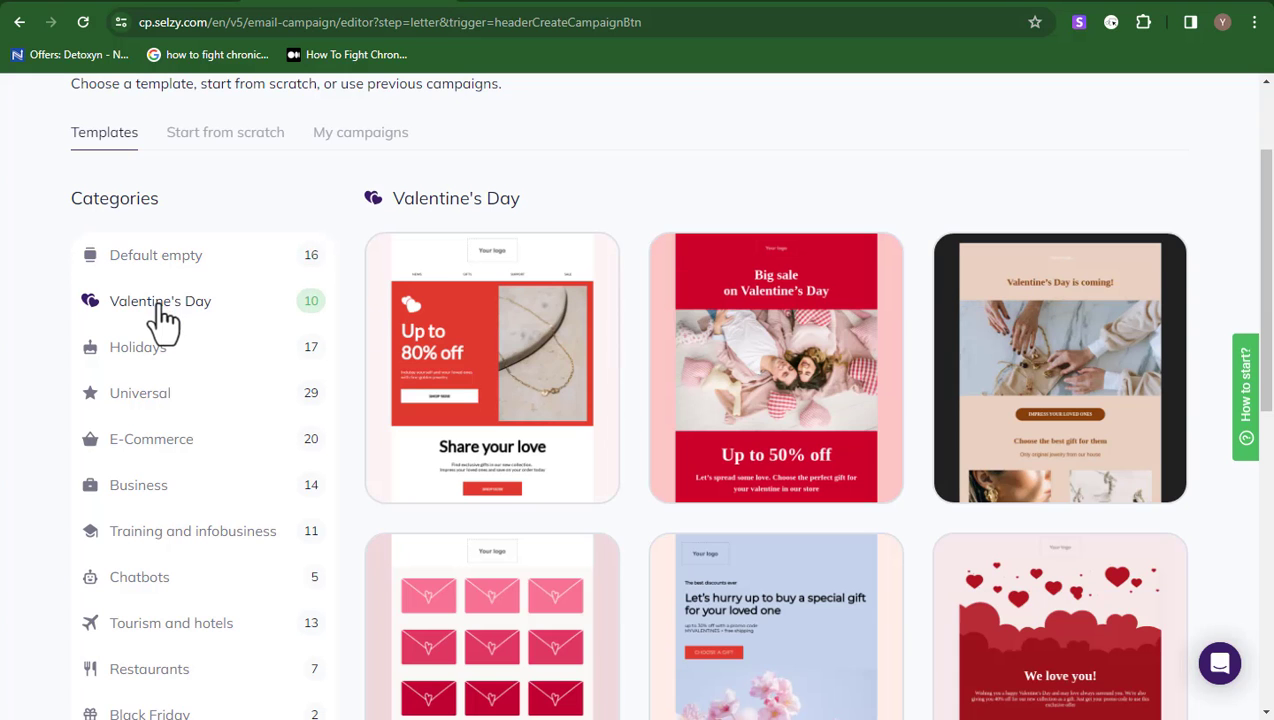
{"action": "mouse_move", "coordinate": [768, 246]}
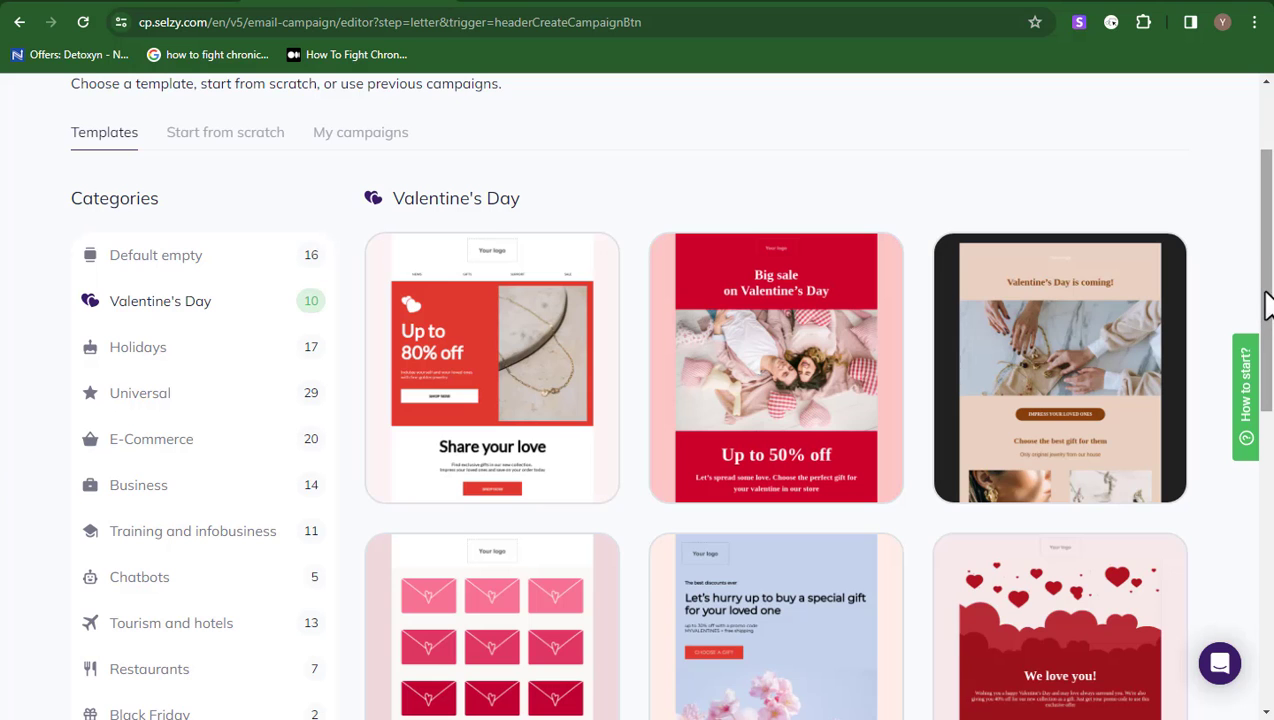
{"action": "left_click_drag", "start_coordinate": [1265, 299], "coordinate": [1271, 270]}
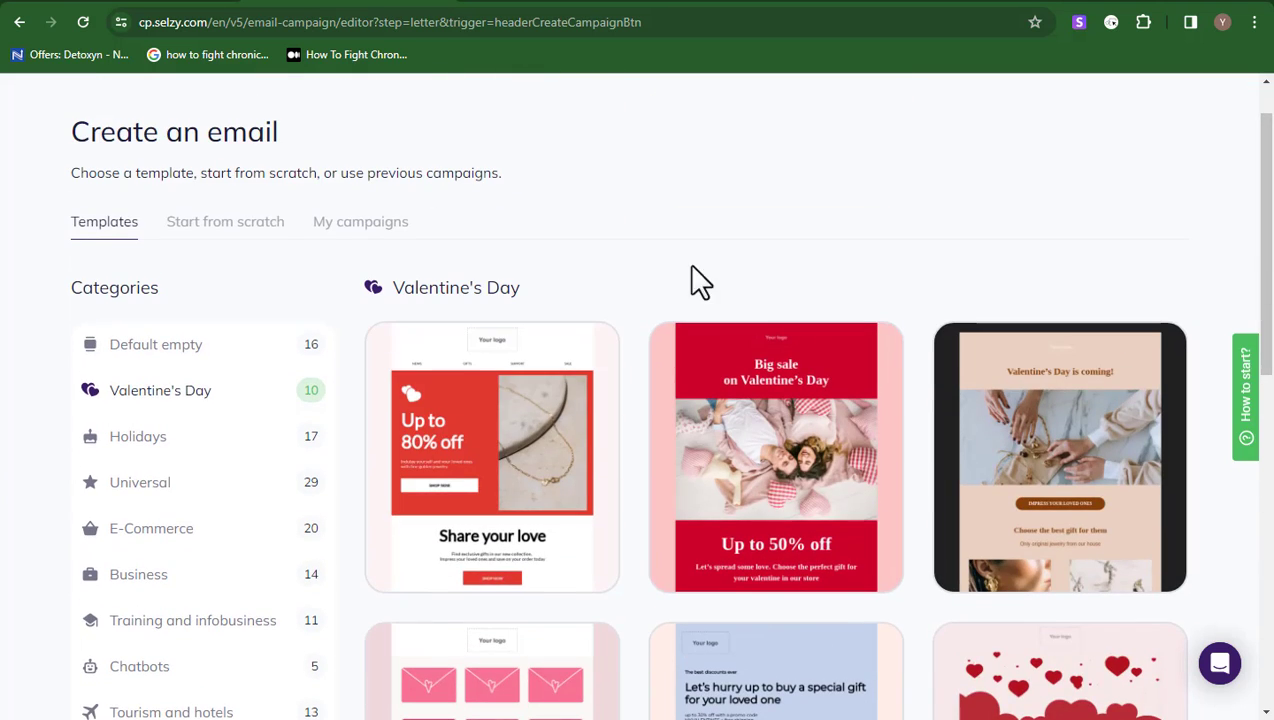
Preview the video template under Default empty and start the email from it.
{"action": "left_click", "coordinate": [156, 346]}
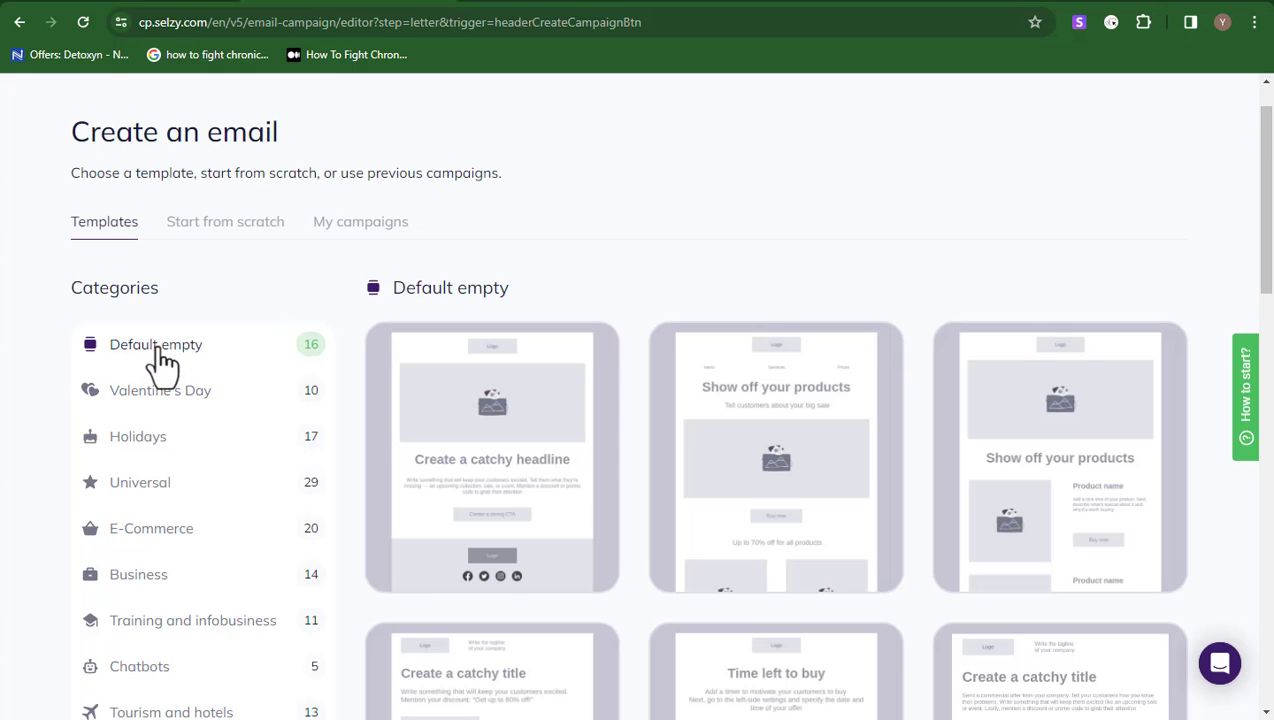
{"action": "left_click_drag", "start_coordinate": [1268, 283], "coordinate": [1268, 643]}
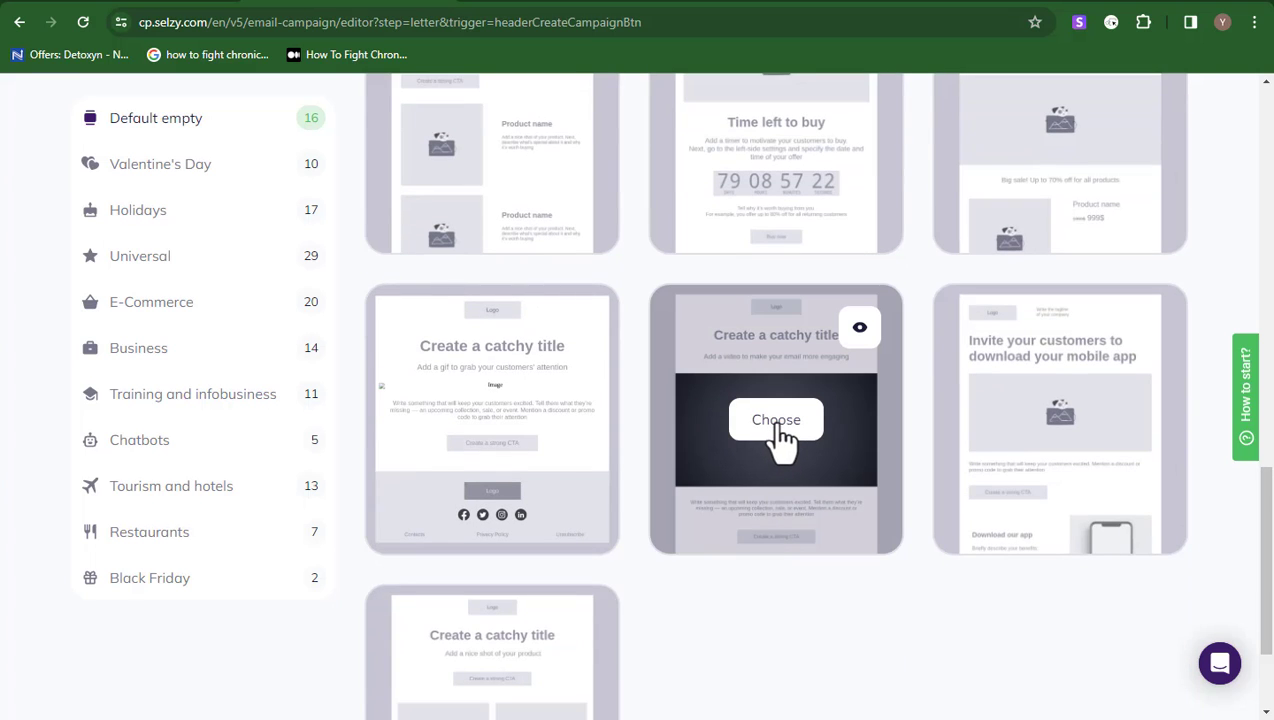
{"action": "left_click", "coordinate": [859, 327]}
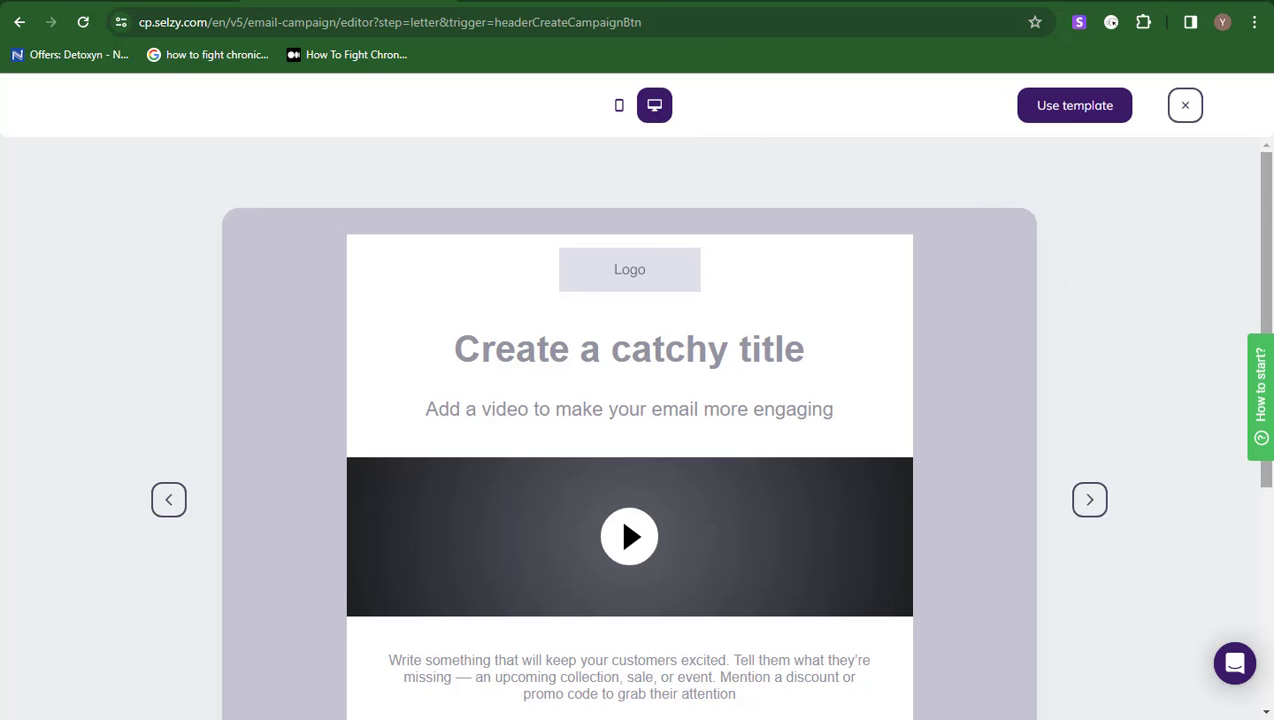
{"action": "scroll", "coordinate": [1262, 347], "scroll_direction": "down", "scroll_amount": 4}
{"action": "scroll", "coordinate": [1266, 290], "scroll_direction": "up", "scroll_amount": 3}
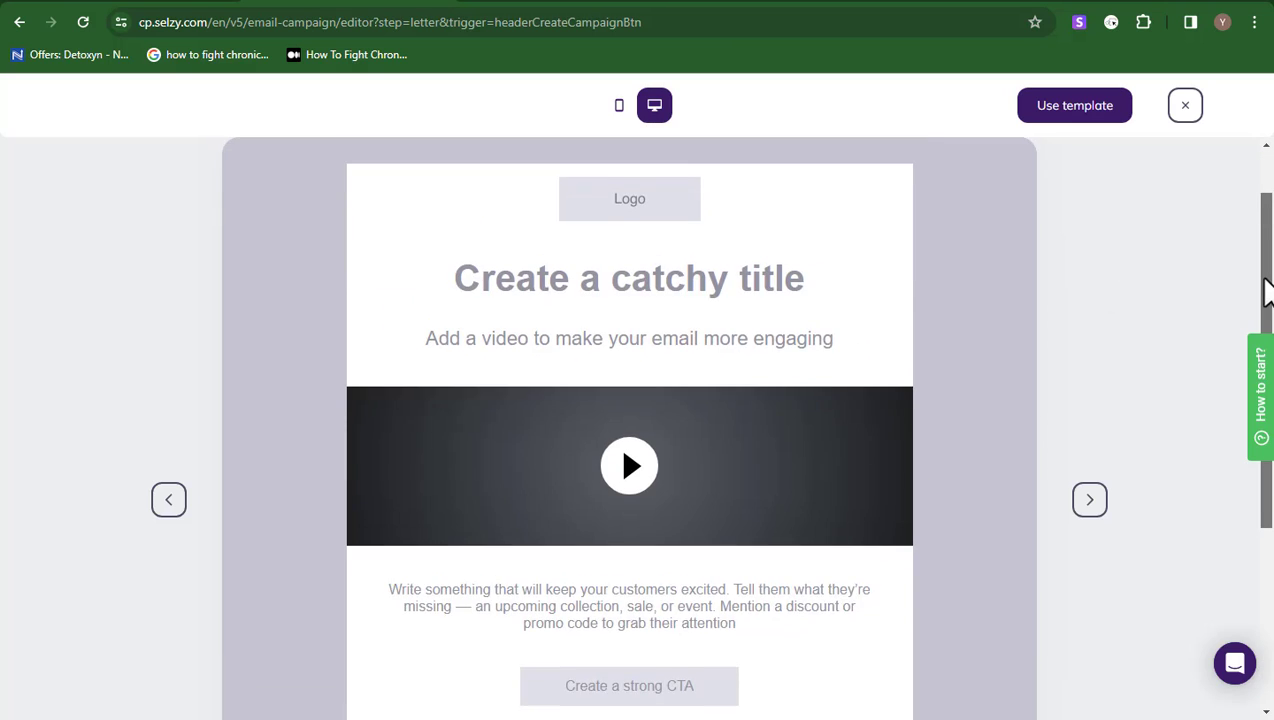
{"action": "left_click_drag", "start_coordinate": [1266, 290], "coordinate": [1266, 230]}
{"action": "scroll", "coordinate": [1266, 230], "scroll_direction": "down", "scroll_amount": 1}
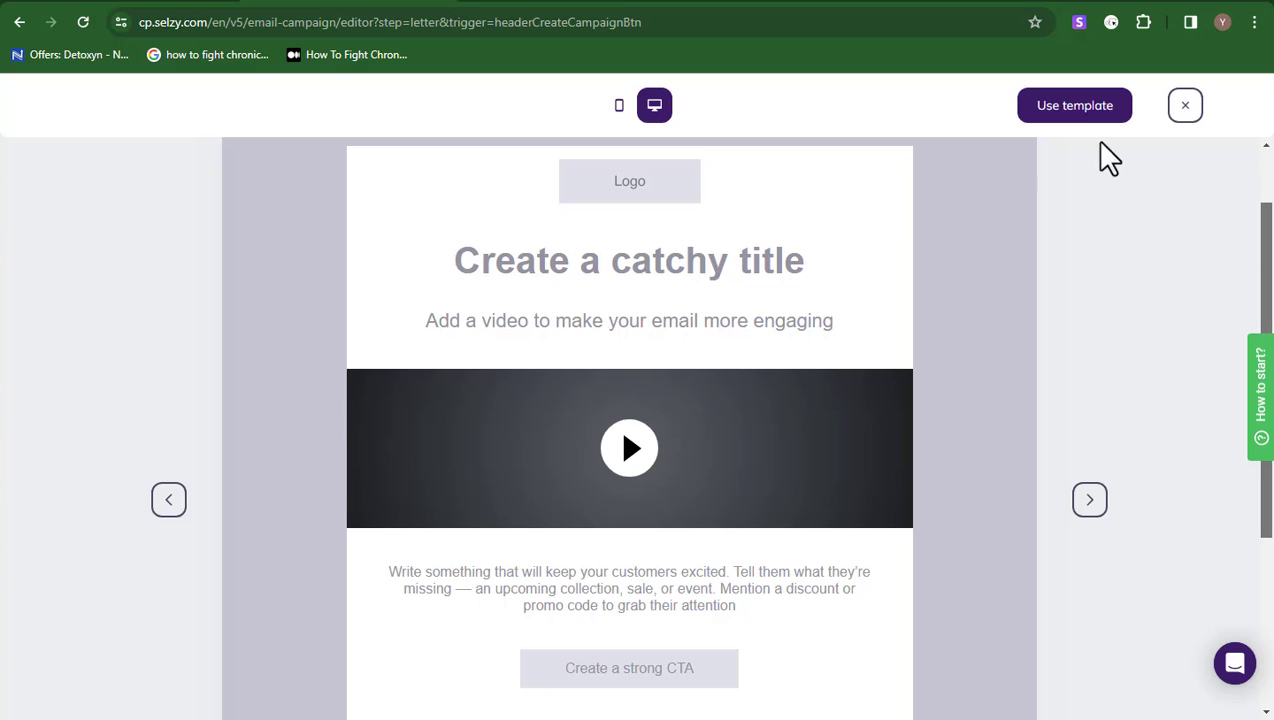
{"action": "left_click", "coordinate": [1072, 127]}
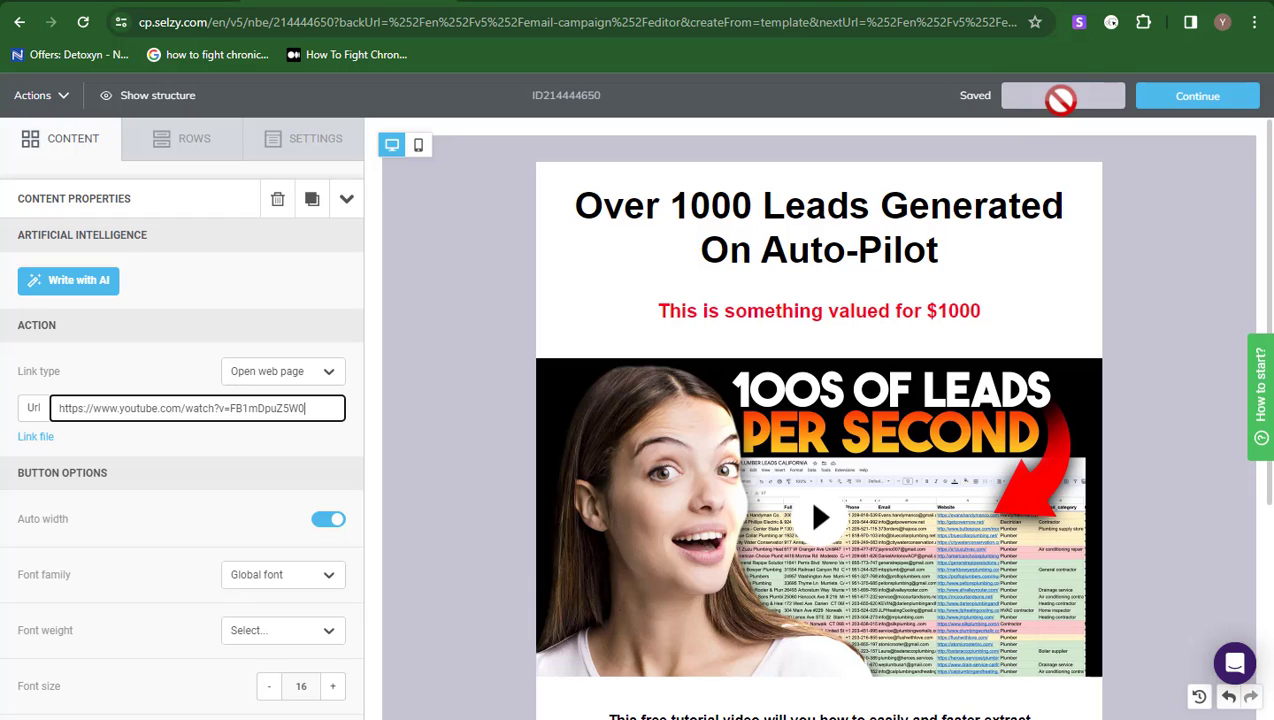
Save the 'Over 1000 Leads Generated On Auto-Pilot' email and continue to Add a subject.
{"action": "left_click", "coordinate": [1172, 123]}
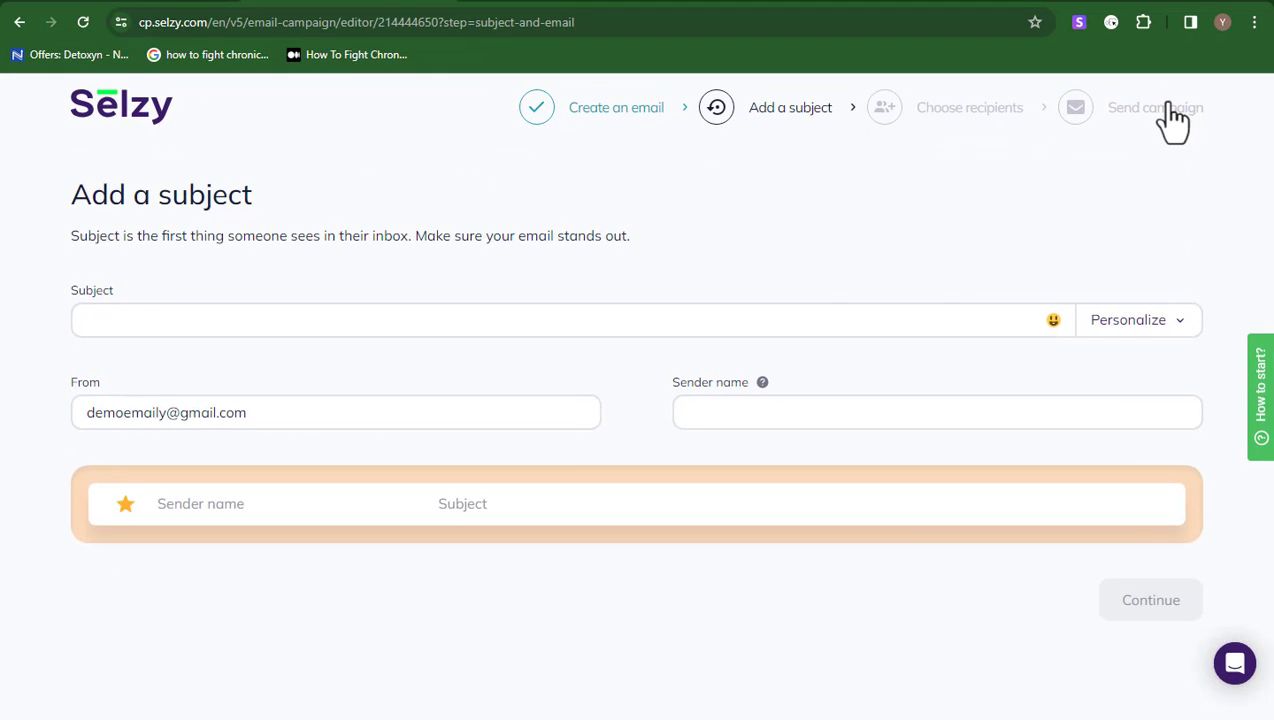
Set the subject to 'How To Extract 10,000 Emails FOR FREE On Auto-Pilot'.
{"action": "left_click", "coordinate": [893, 335]}
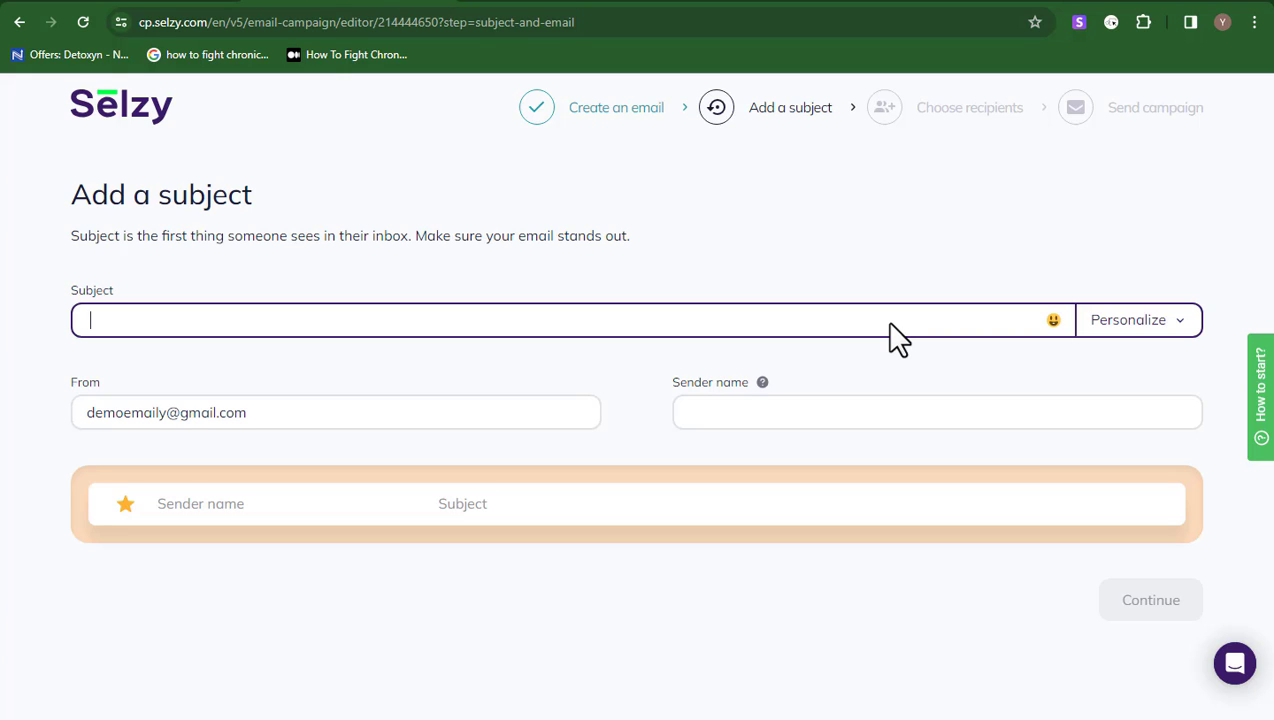
{"action": "type", "text": "How To Extract 10,000 Email FOR FREE On Auto-Pilot"}
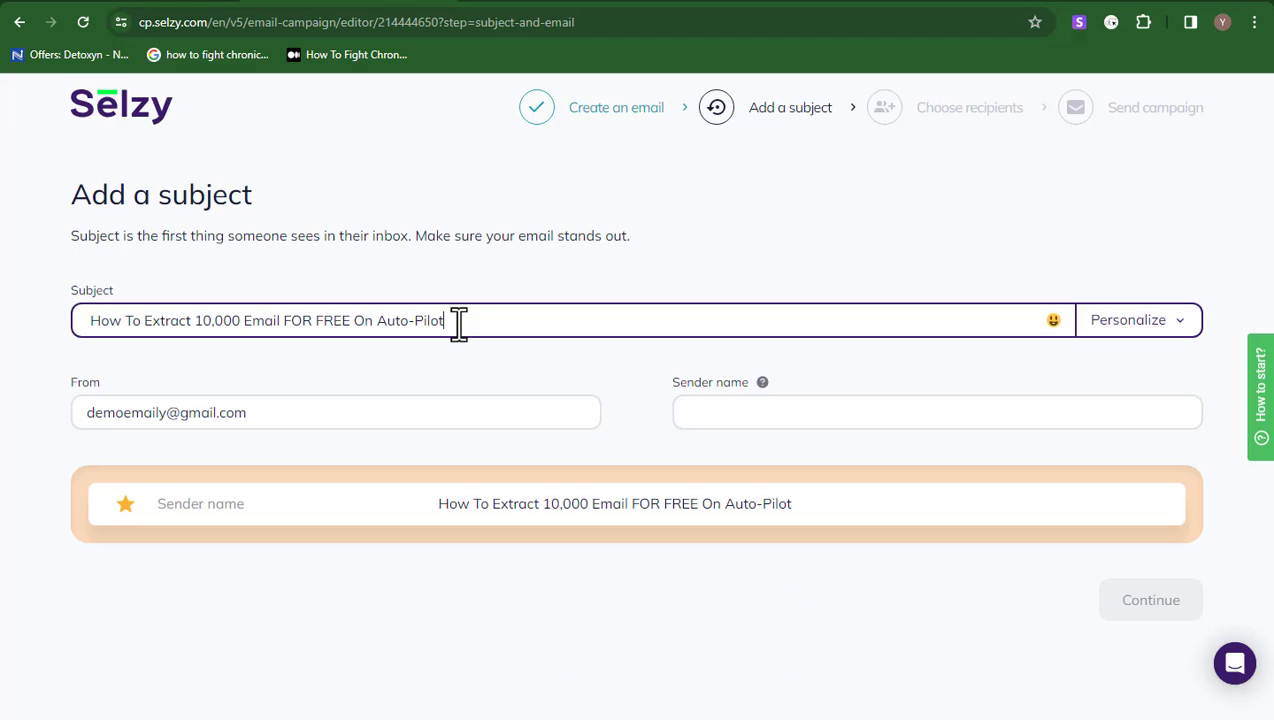
{"action": "left_click", "coordinate": [283, 321]}
{"action": "type", "text": "s"}
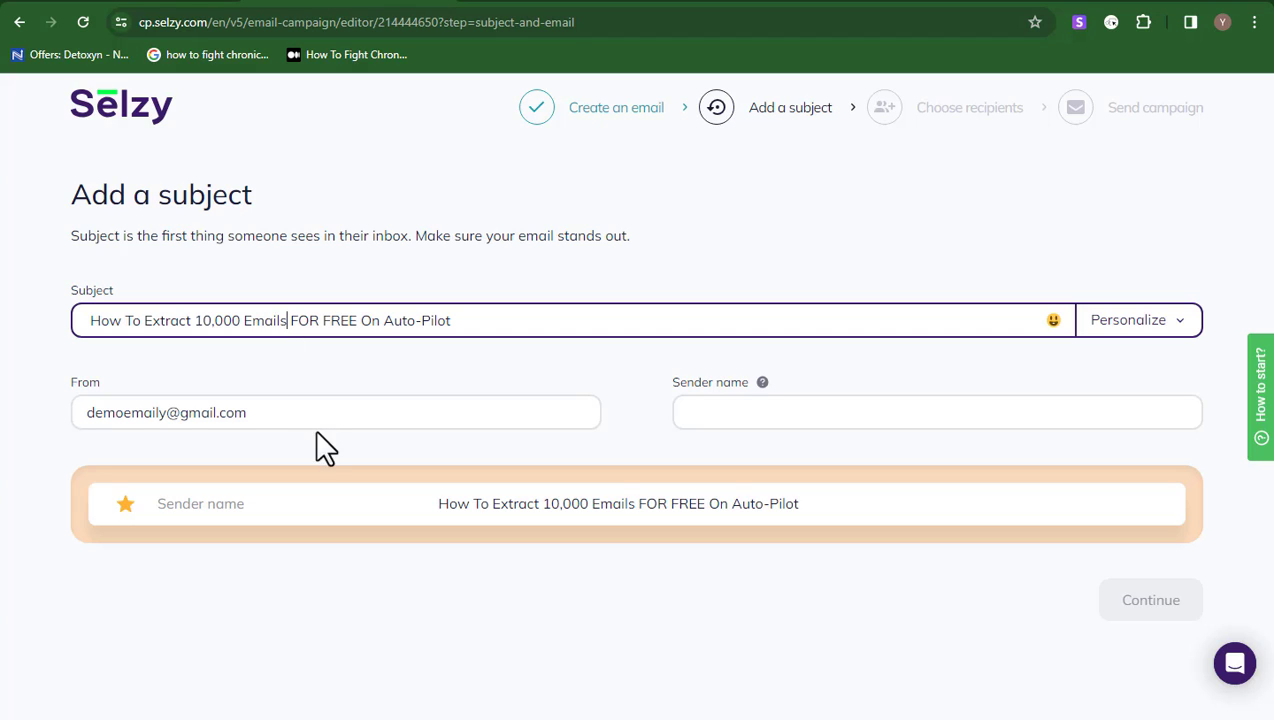
Enter the sender's name and continue to choosing recipients.
{"action": "left_click", "coordinate": [750, 417]}
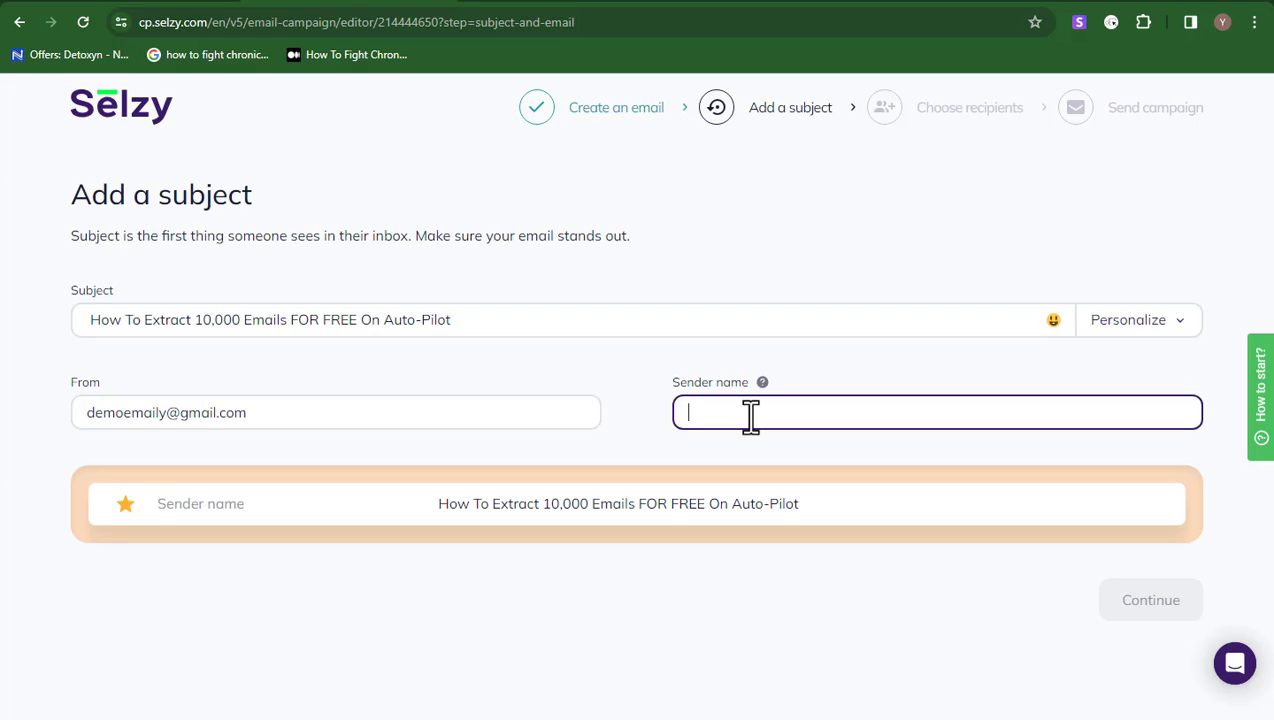
{"action": "type", "text": "n"}
{"action": "key", "text": "BackSpace"}
{"action": "type", "text": "N"}
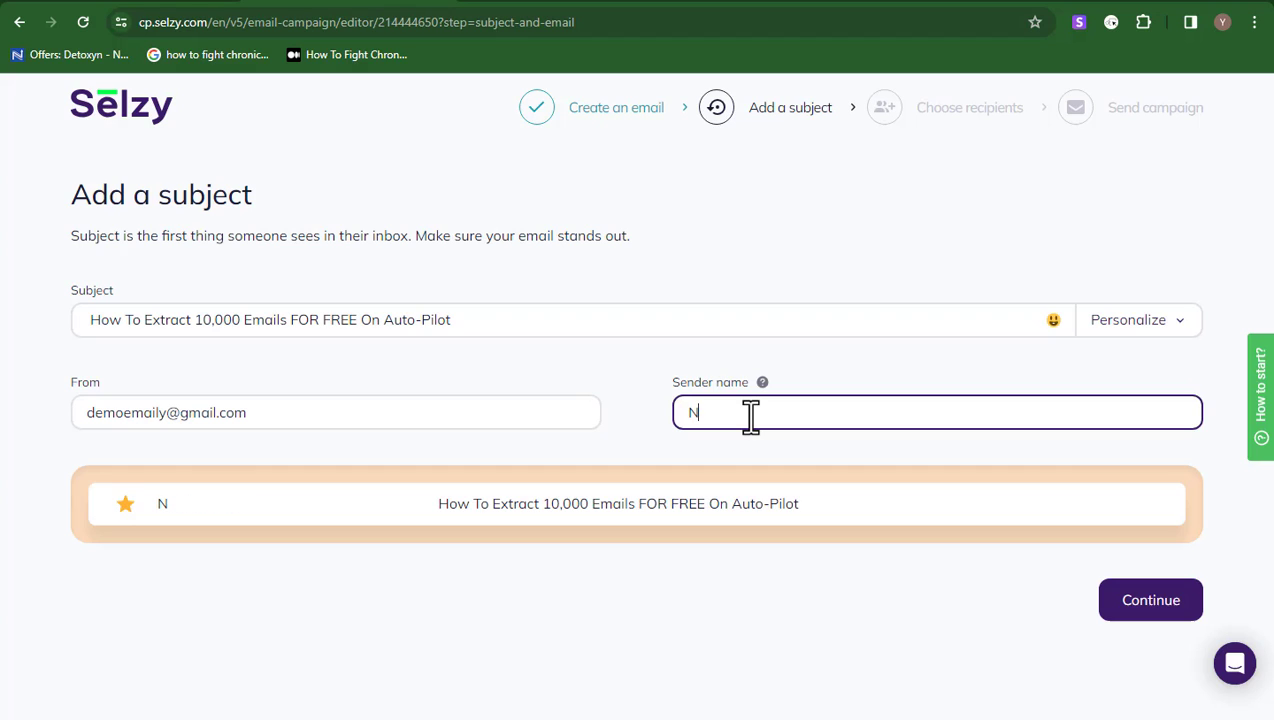
{"action": "type", "text": ".A. Charles"}
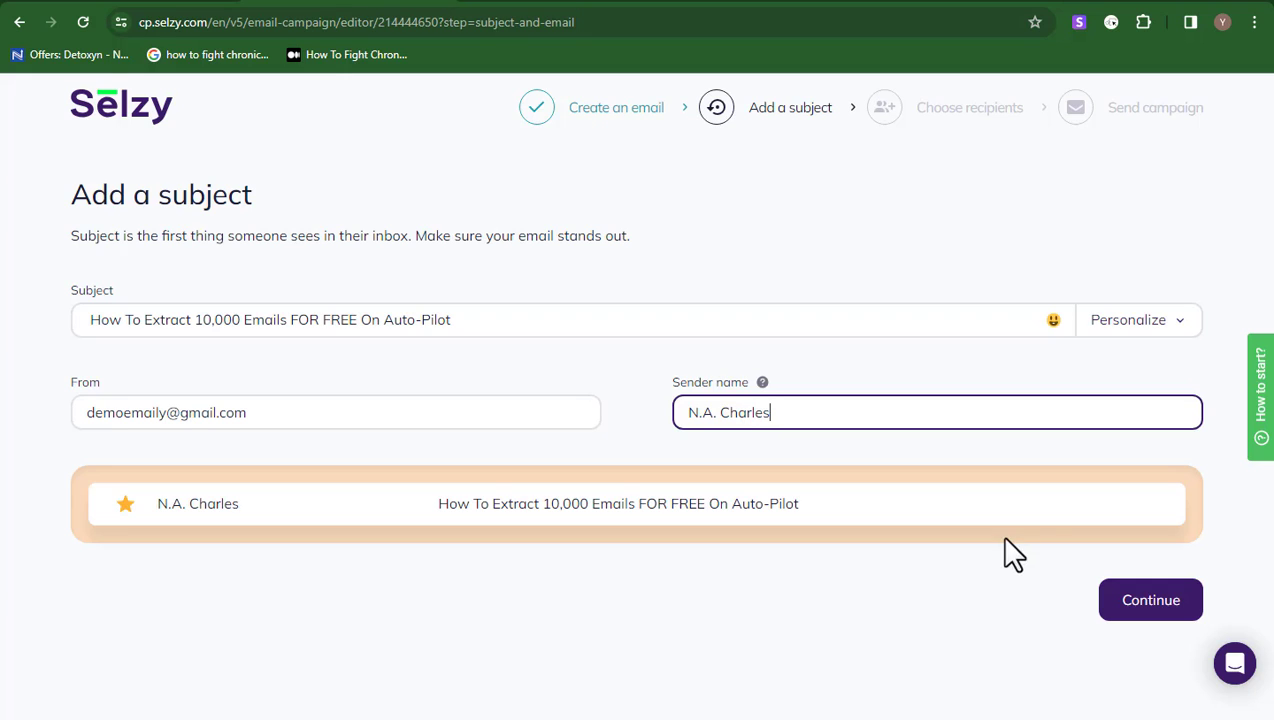
{"action": "left_click", "coordinate": [1172, 605]}
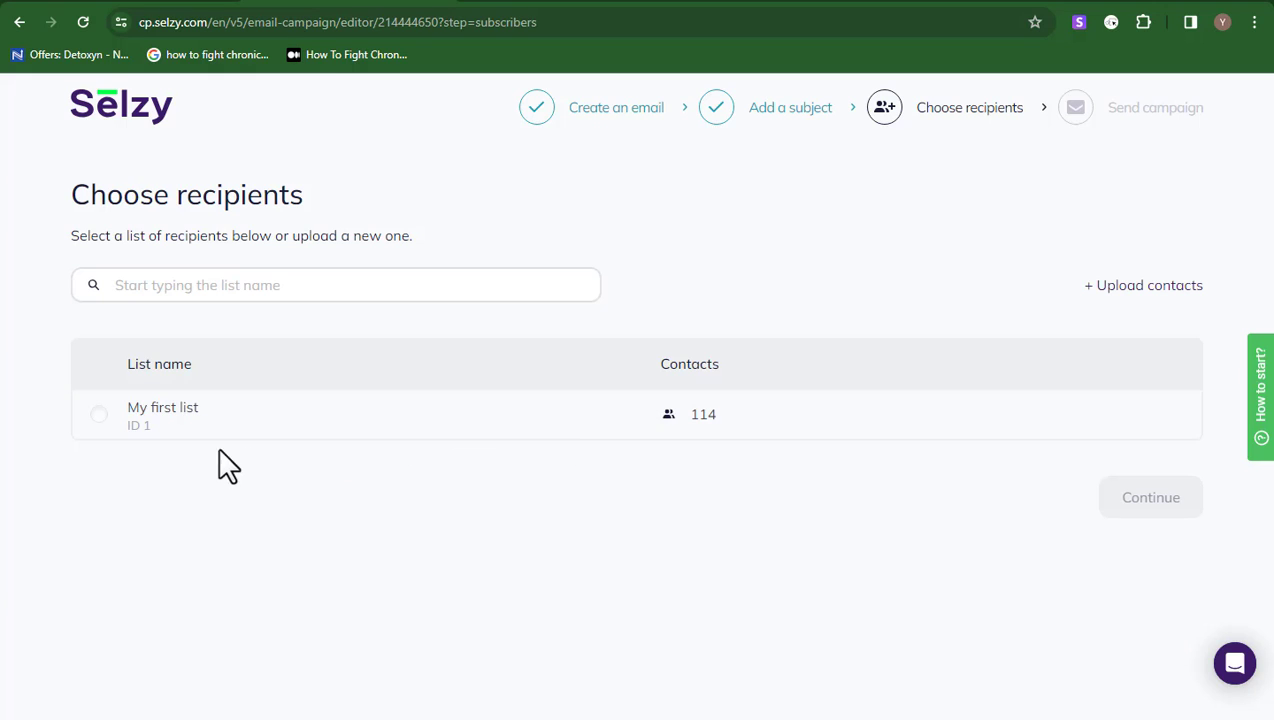
Select My first list, with 114 contacts, as the campaign recipients.
{"action": "left_click", "coordinate": [99, 415]}
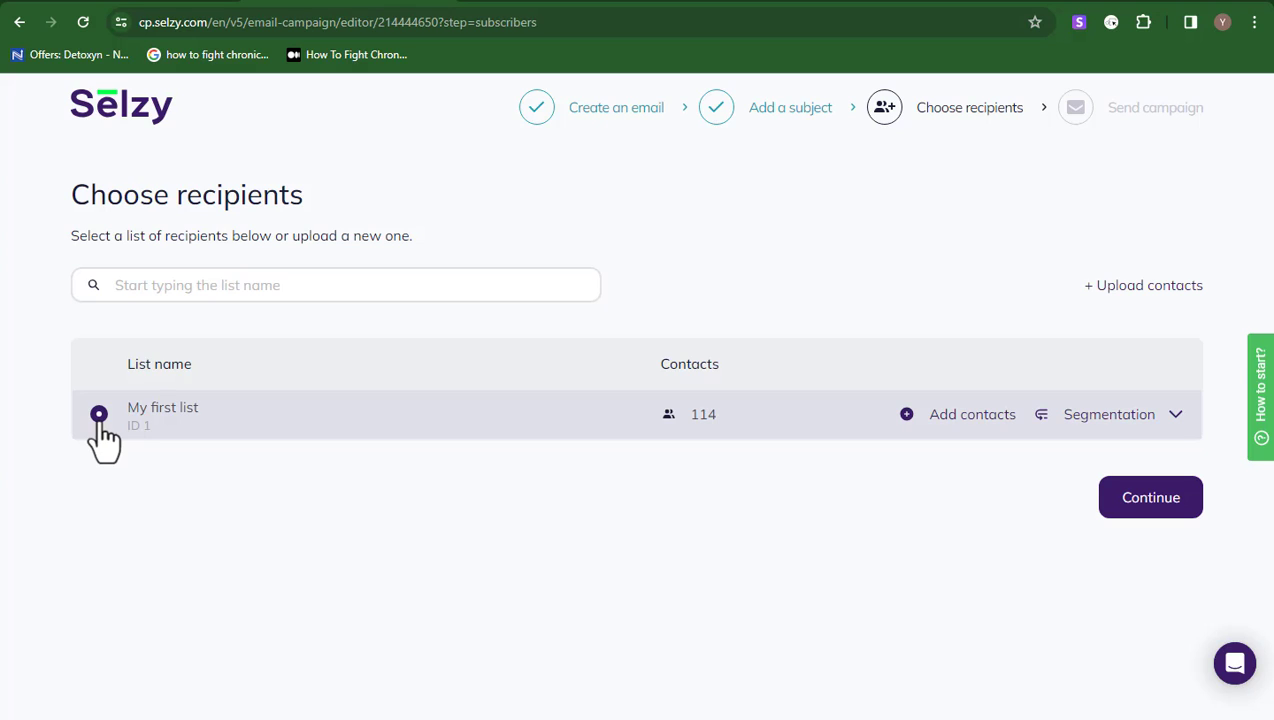
{"action": "left_click", "coordinate": [1120, 497]}
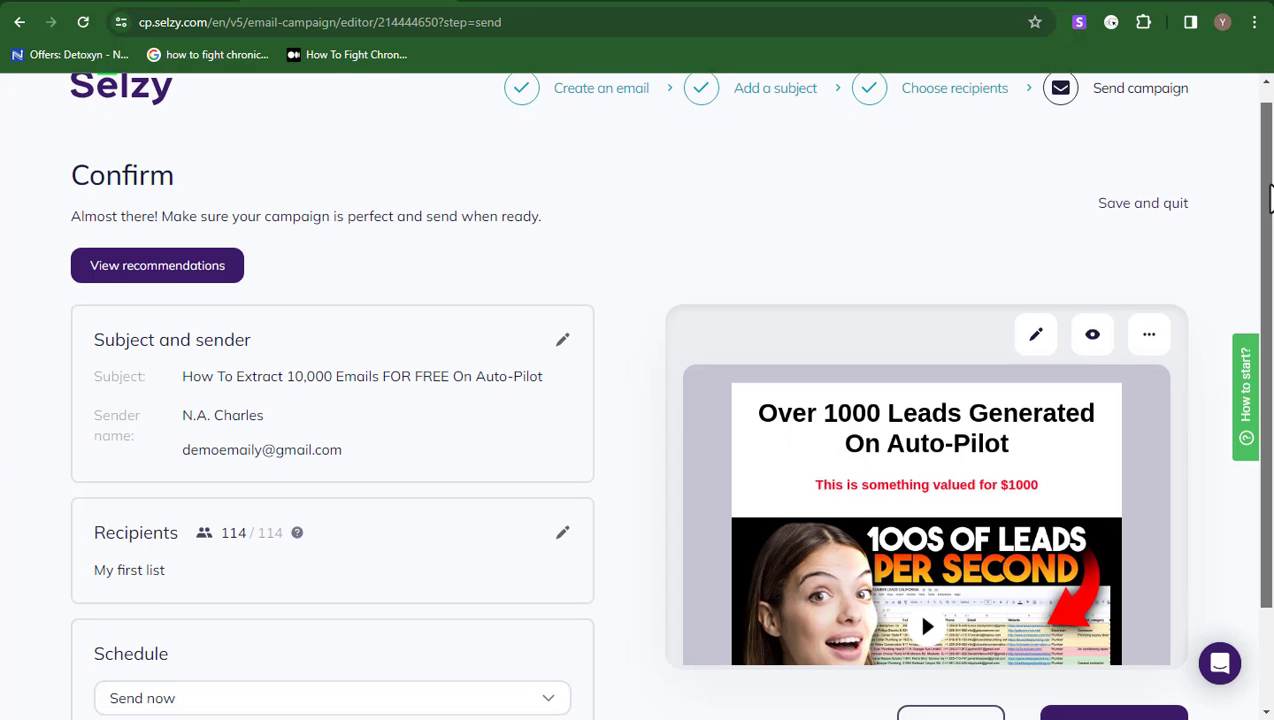
{"action": "left_click_drag", "start_coordinate": [1270, 200], "coordinate": [1269, 280]}
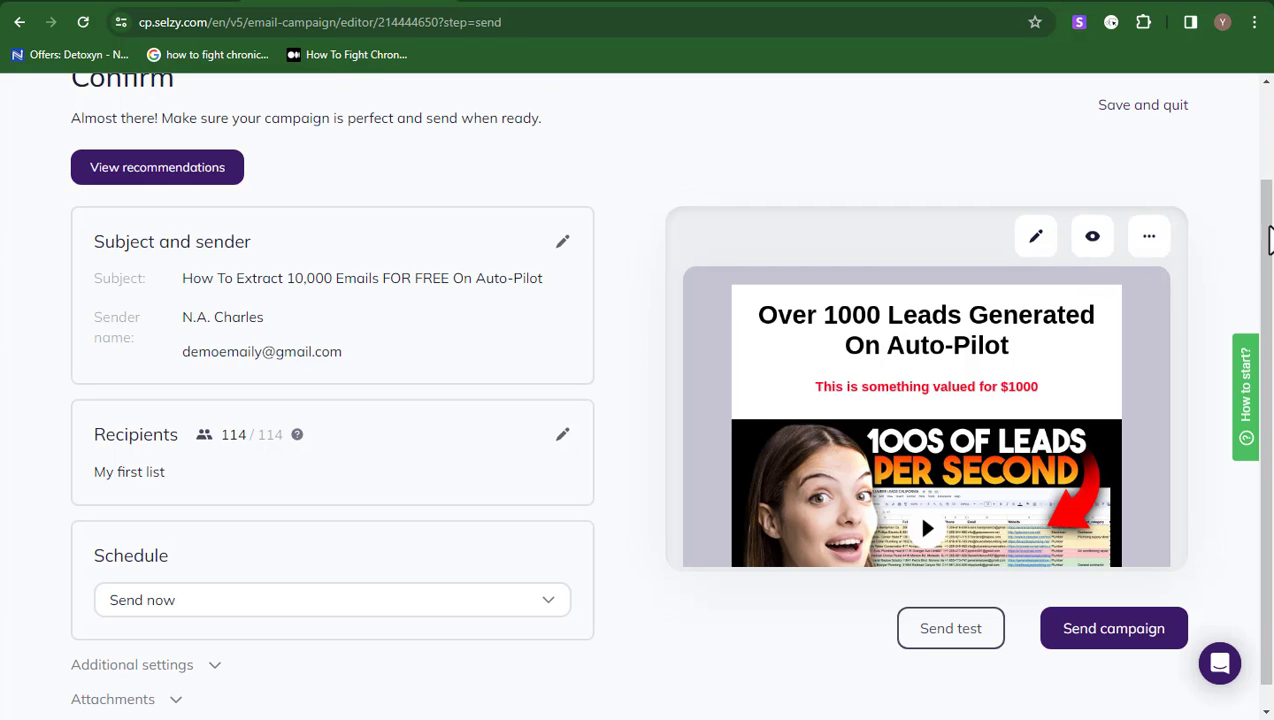
{"action": "scroll", "coordinate": [1268, 266], "scroll_direction": "down", "scroll_amount": 1}
{"action": "left_click_drag", "start_coordinate": [1268, 266], "coordinate": [1268, 332]}
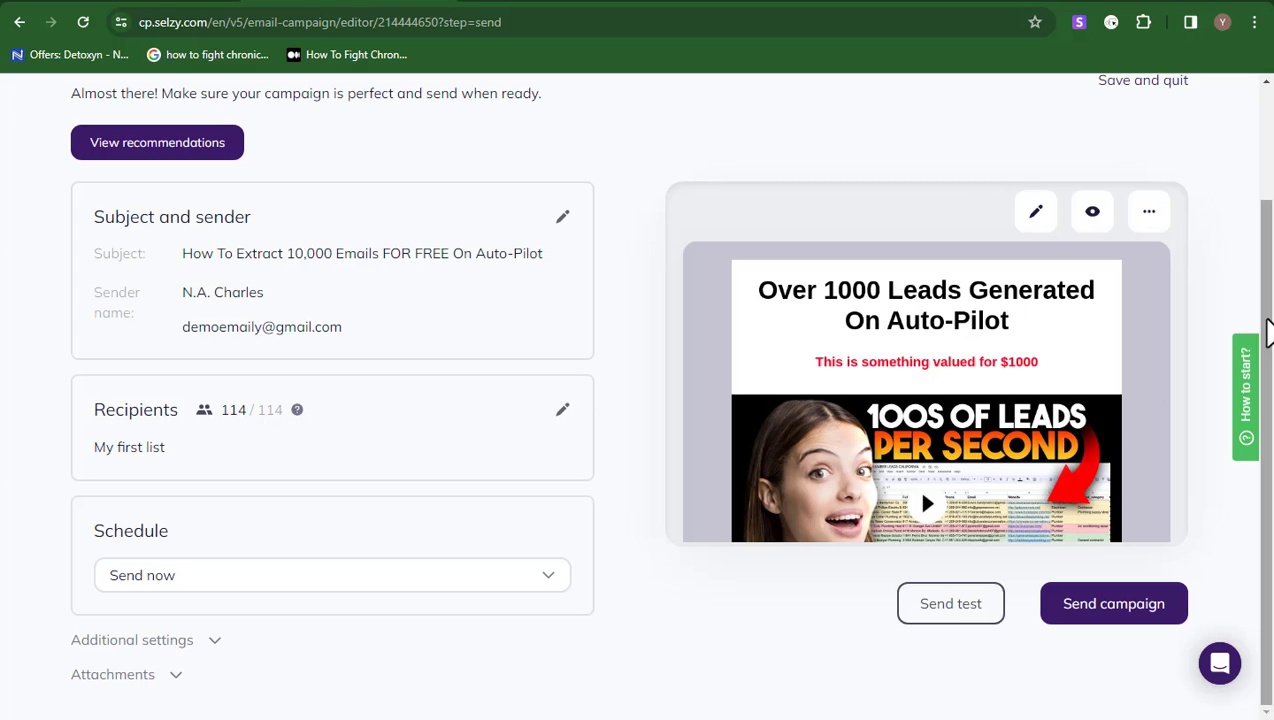
{"action": "left_click", "coordinate": [483, 590]}
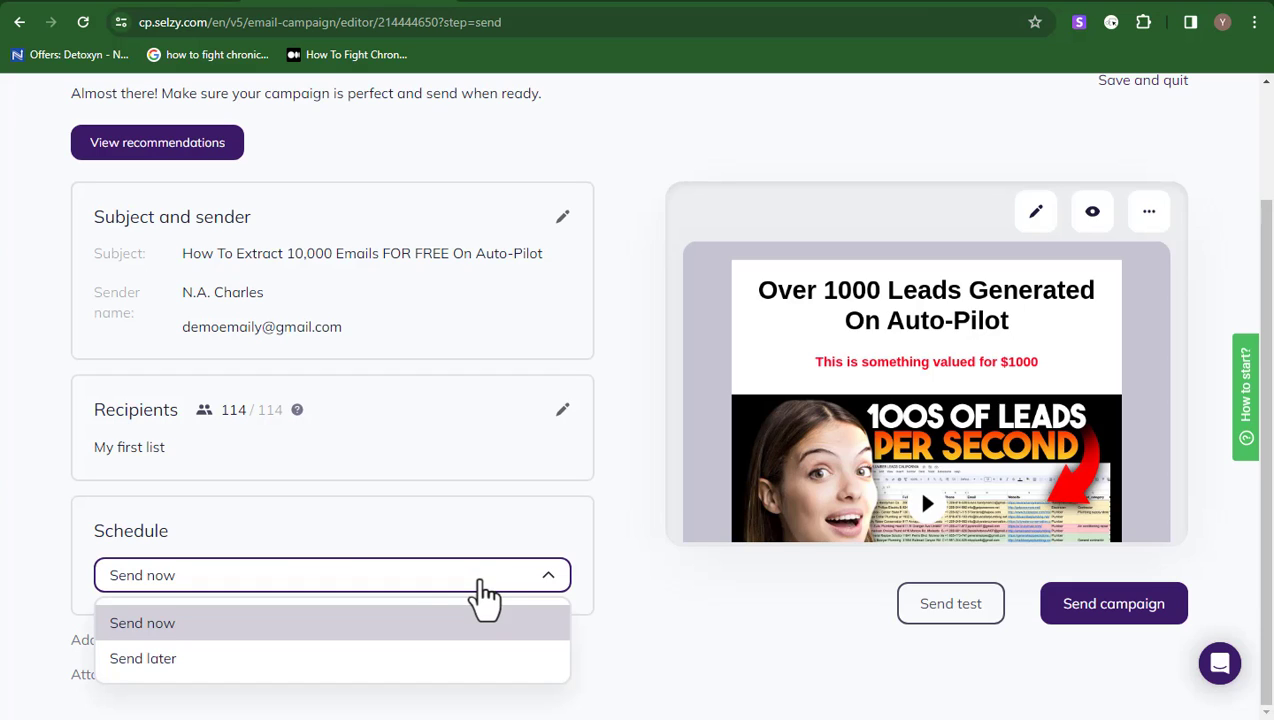
{"action": "left_click", "coordinate": [1266, 280]}
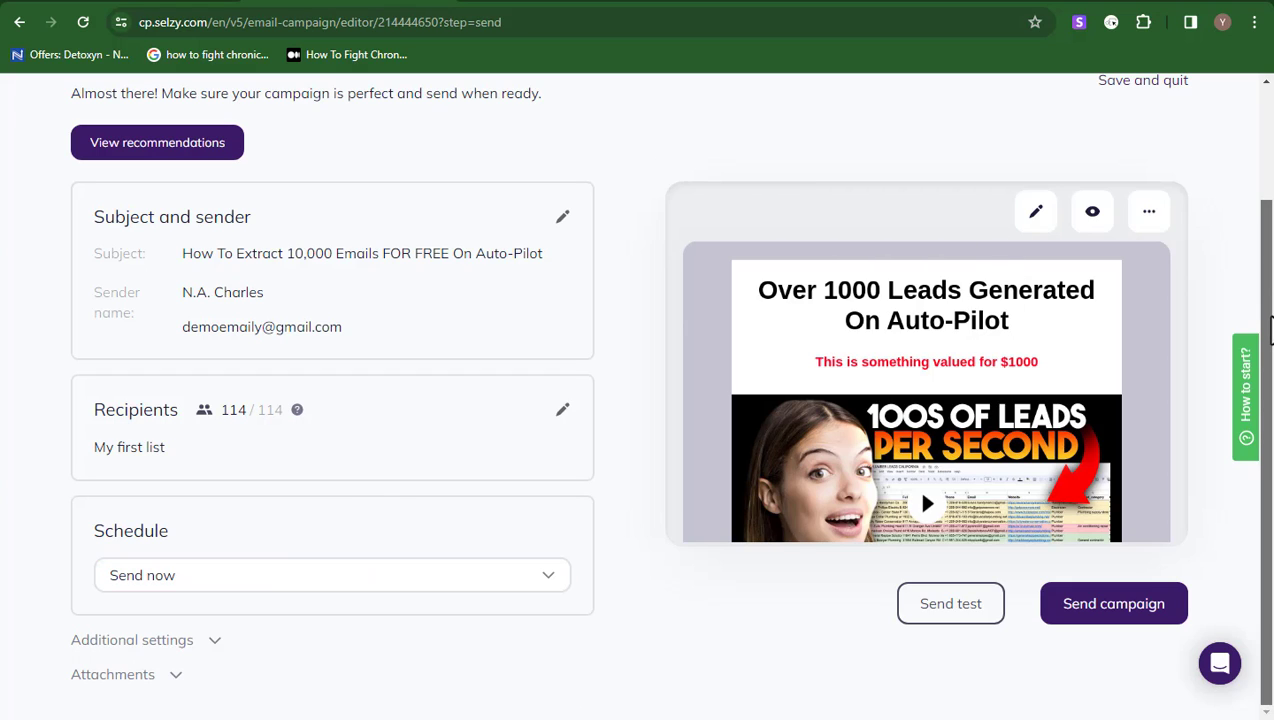
{"action": "left_click", "coordinate": [566, 583]}
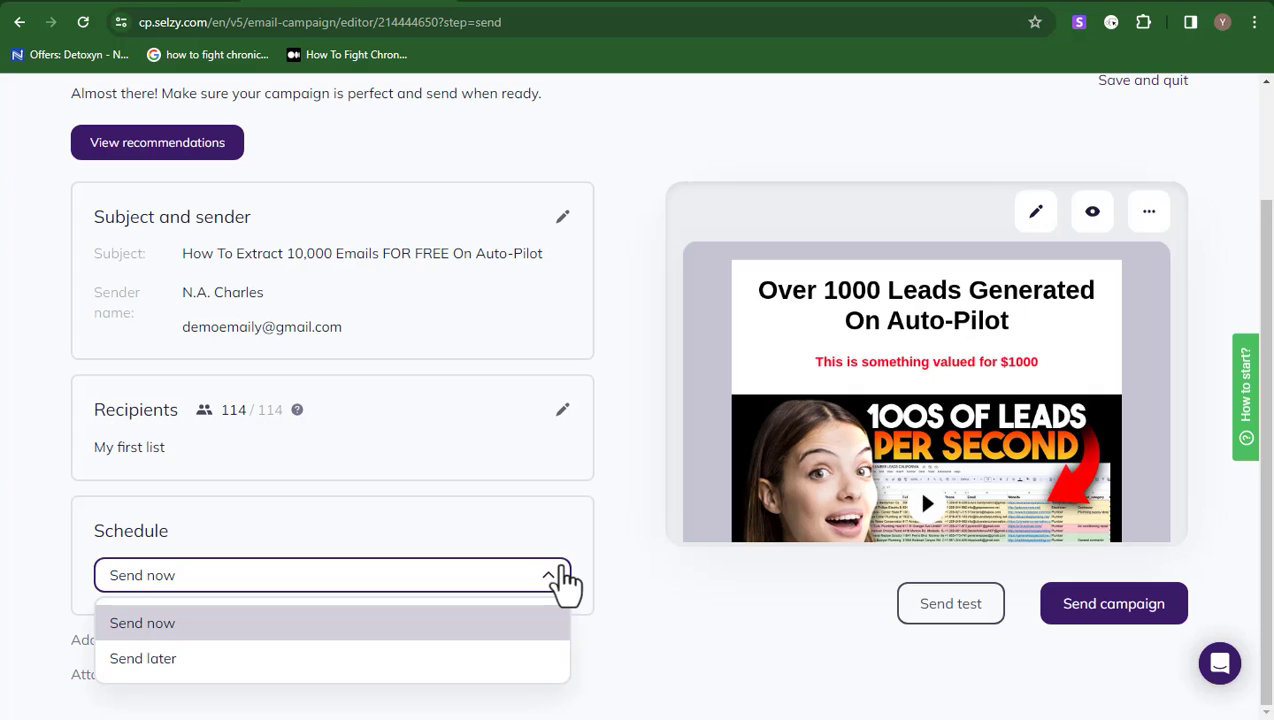
{"action": "left_click", "coordinate": [546, 625]}
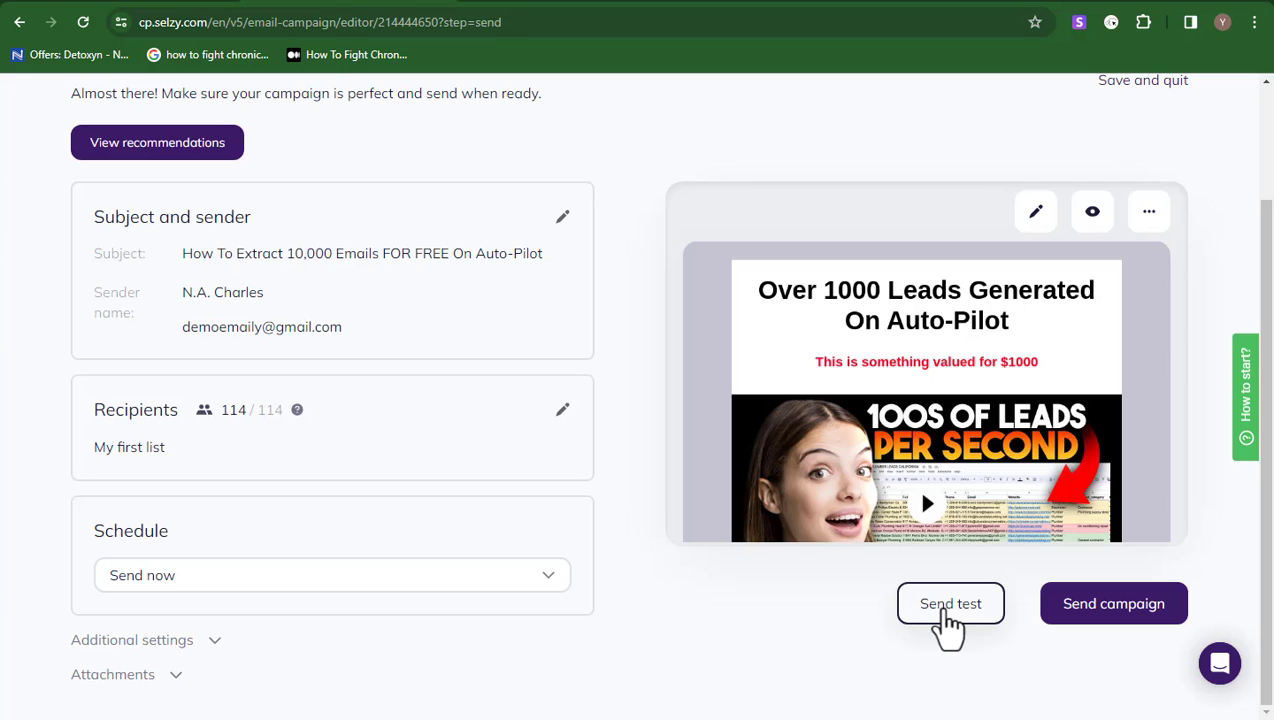
Send a test copy of the campaign to the sender's own address, then open a new tab for Gmail.
{"action": "left_click", "coordinate": [944, 612]}
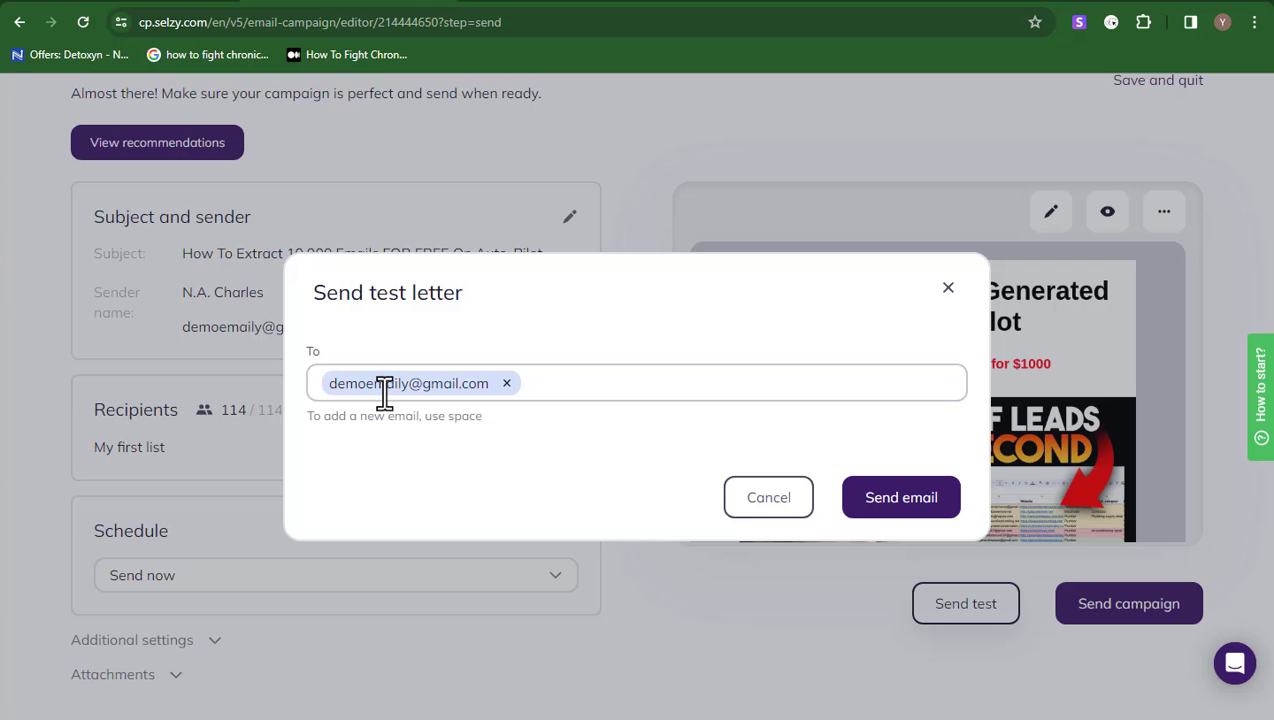
{"action": "left_click", "coordinate": [868, 512]}
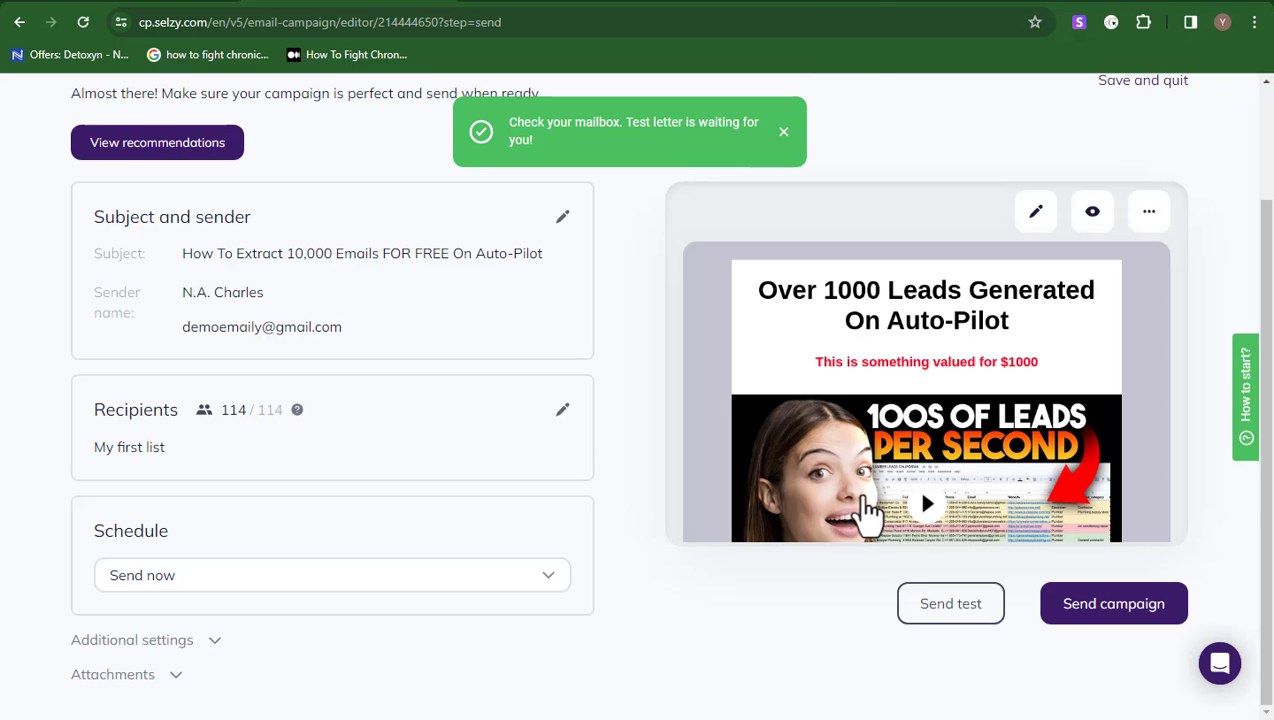
{"action": "left_click", "coordinate": [890, 3]}
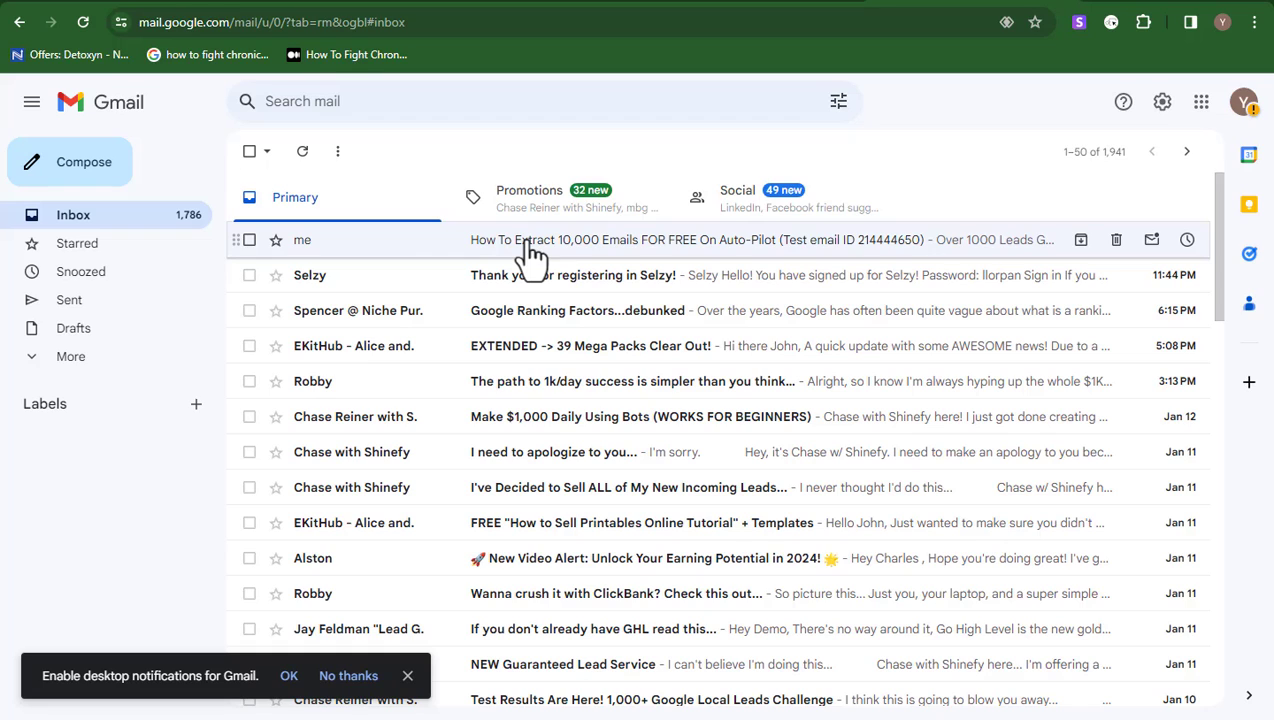
Review the received test email in Gmail, then bring up Selzy's send confirmation for 114 recipients.
{"action": "left_click", "coordinate": [530, 256]}
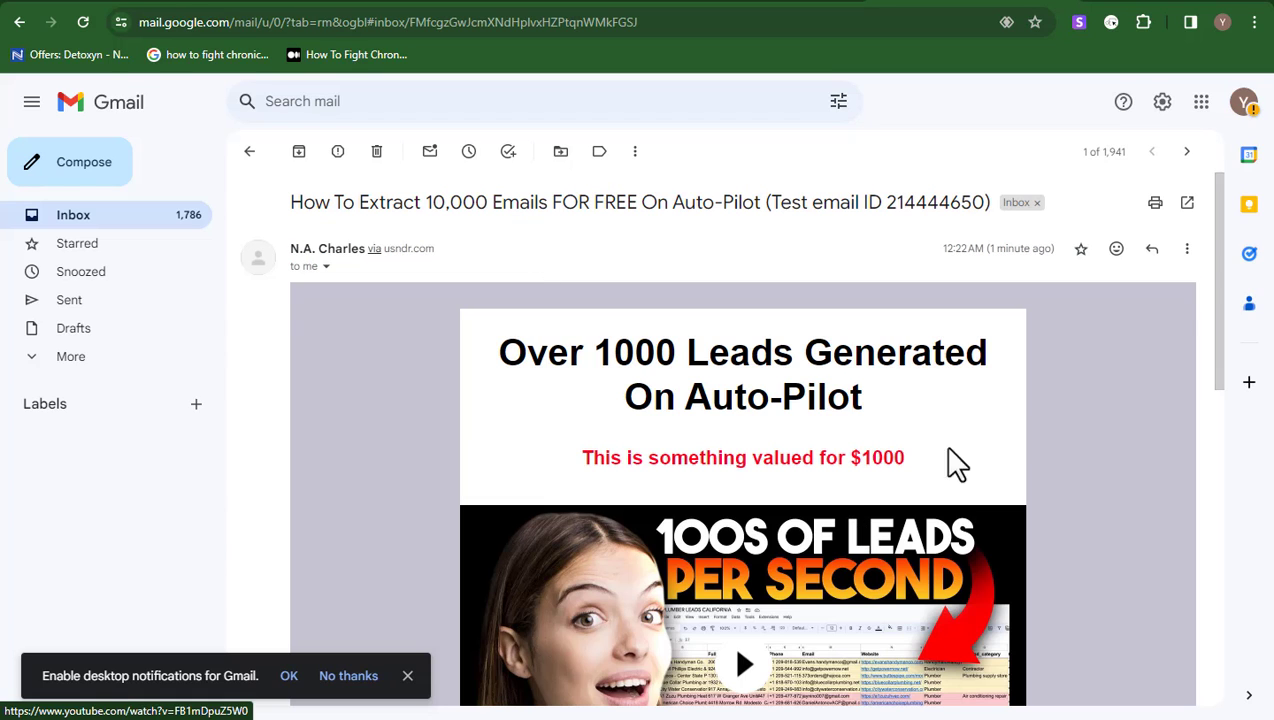
{"action": "mouse_move", "coordinate": [1220, 361]}
{"action": "left_mouse_down"}
{"action": "mouse_move", "coordinate": [1222, 570]}
{"action": "mouse_move", "coordinate": [1228, 365]}
{"action": "left_mouse_up"}
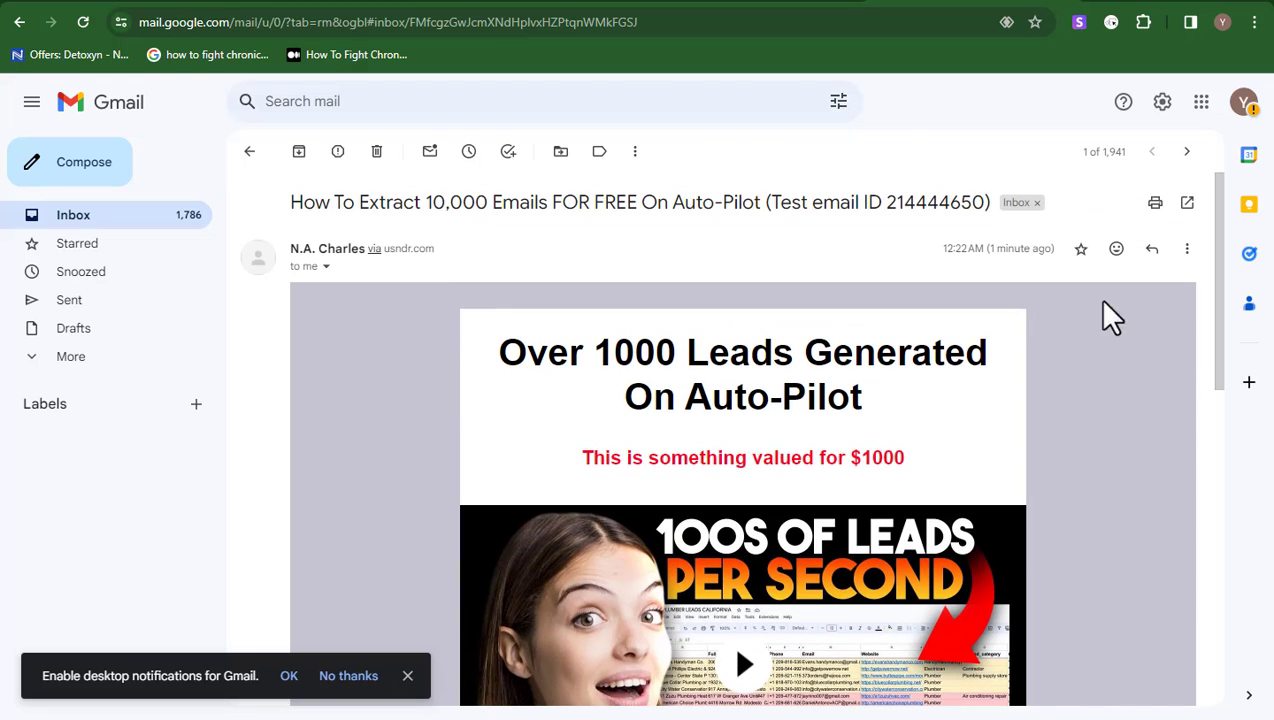
{"action": "key", "text": "ctrl+Tab"}
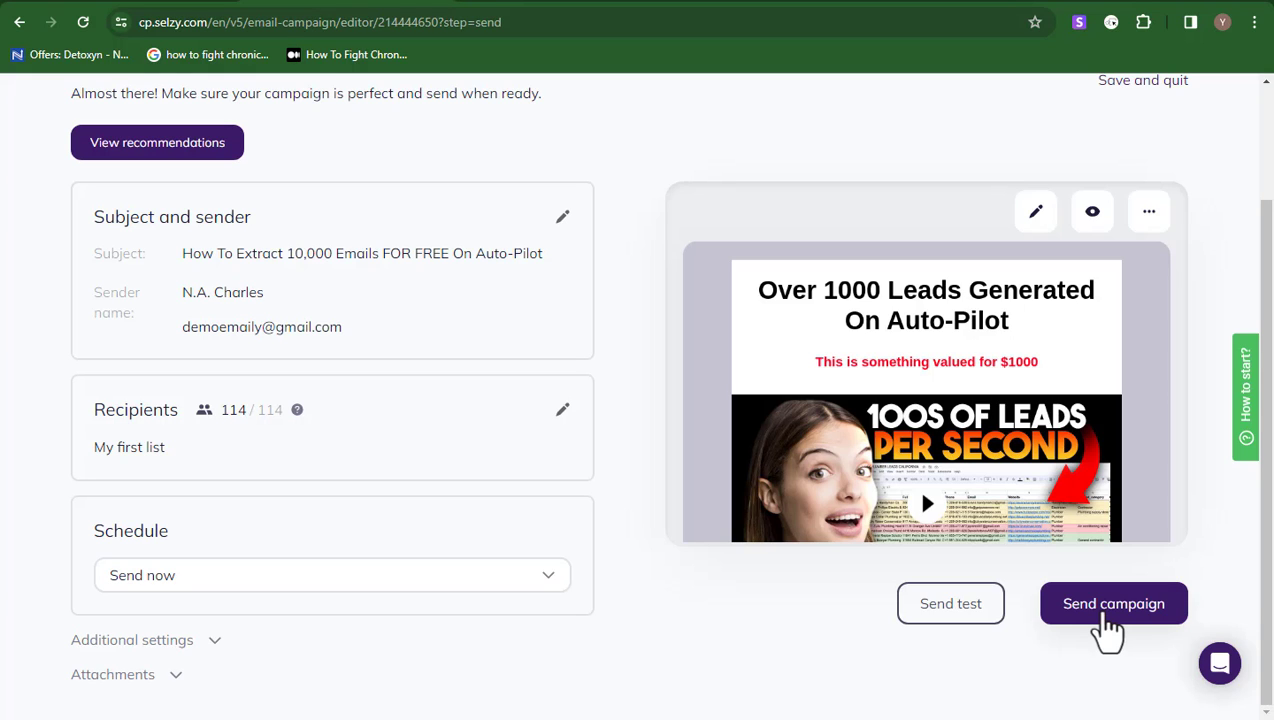
{"action": "left_click", "coordinate": [1107, 616]}
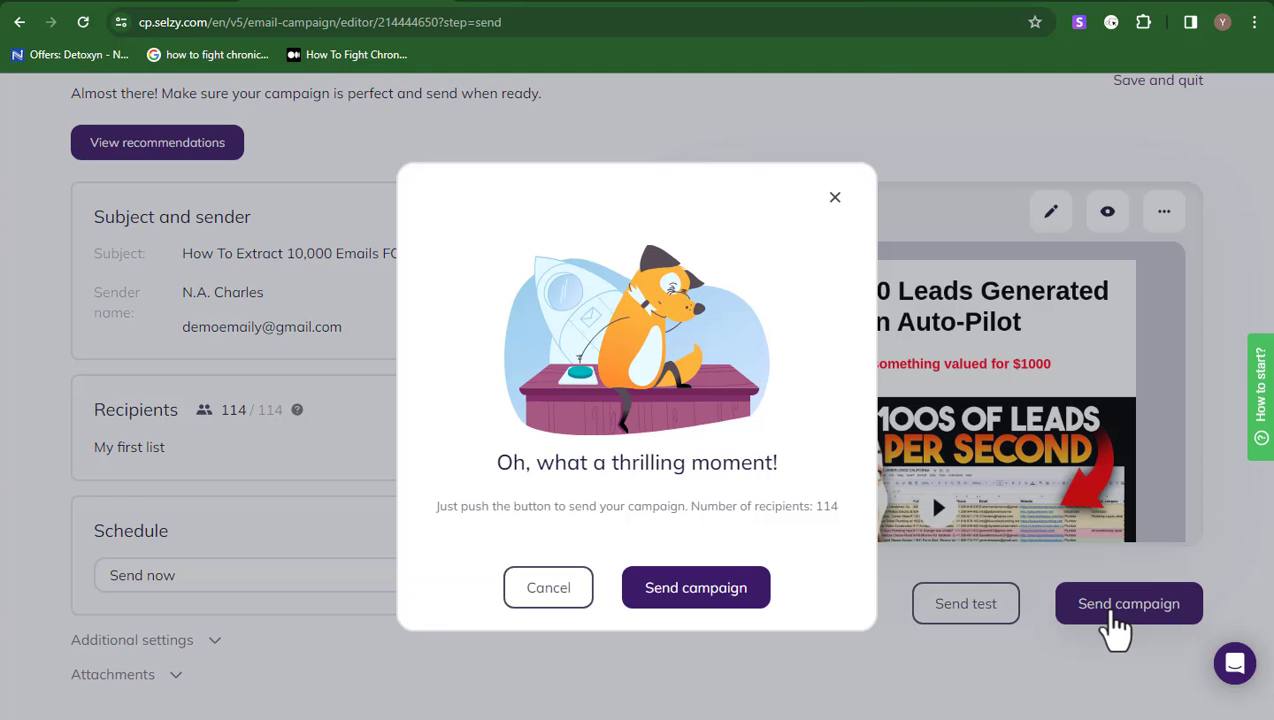